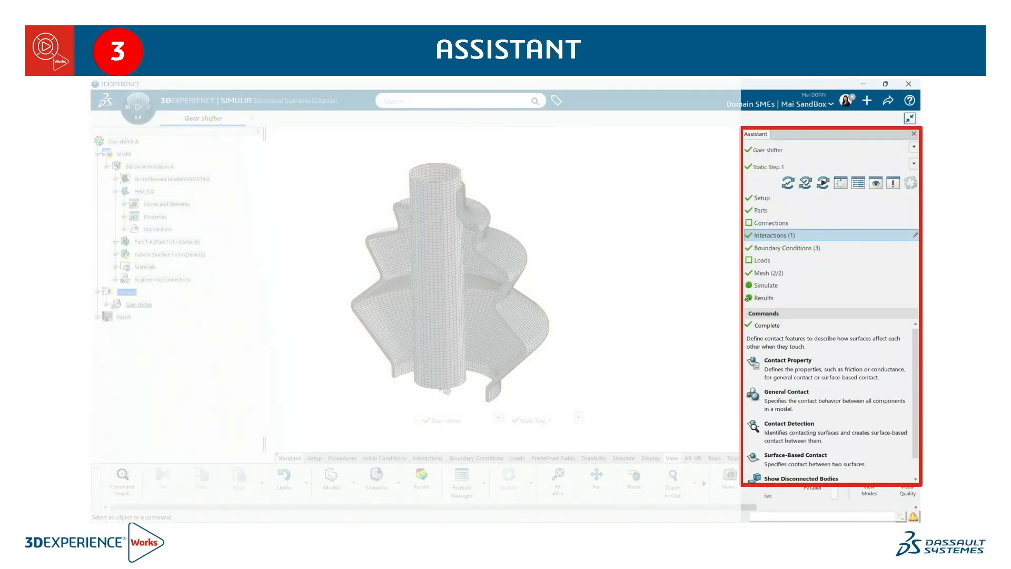
- End the slide show and switch to the NRDemo simulation in 3DEXPERIENCE to view the bellow and tube assembly
{"action": "key", "text": "Escape"}
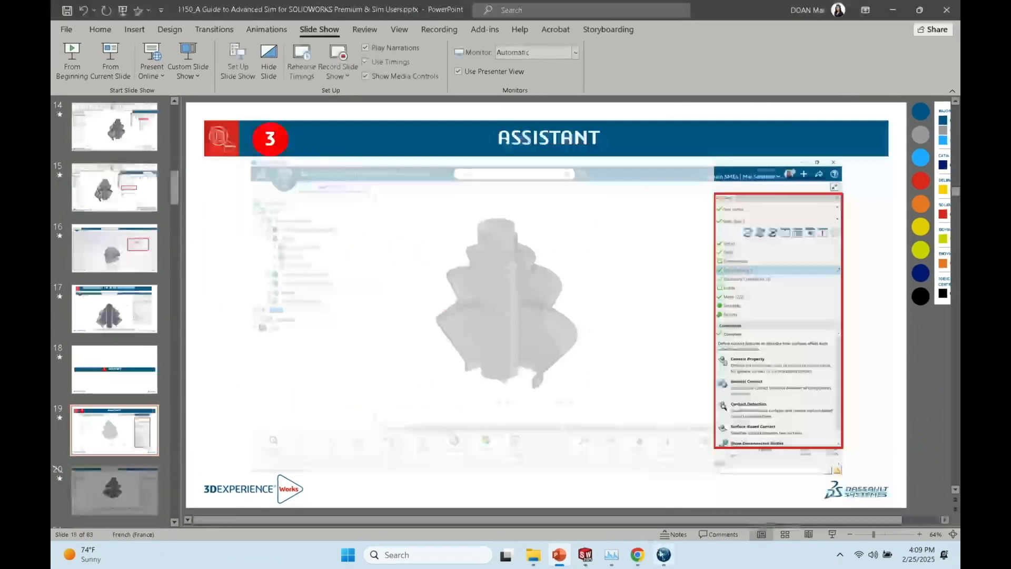
{"action": "left_click", "coordinate": [662, 553]}
{"action": "middle_click_drag", "start_coordinate": [662, 348], "coordinate": [652, 339]}
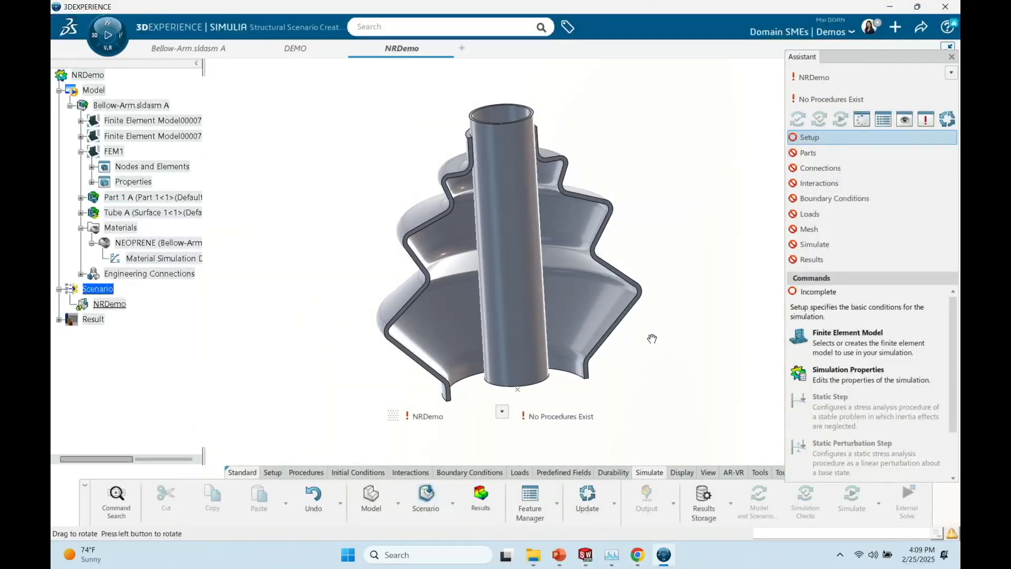
{"action": "scroll", "coordinate": [652, 339], "scroll_direction": "up", "scroll_amount": 1}
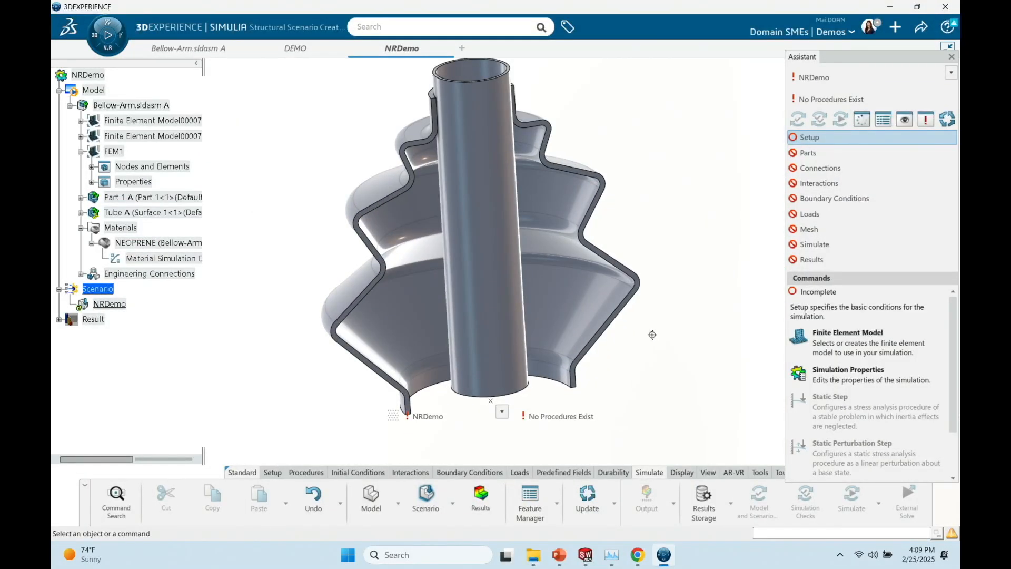
{"action": "scroll", "coordinate": [652, 335], "scroll_direction": "down", "scroll_amount": 1}
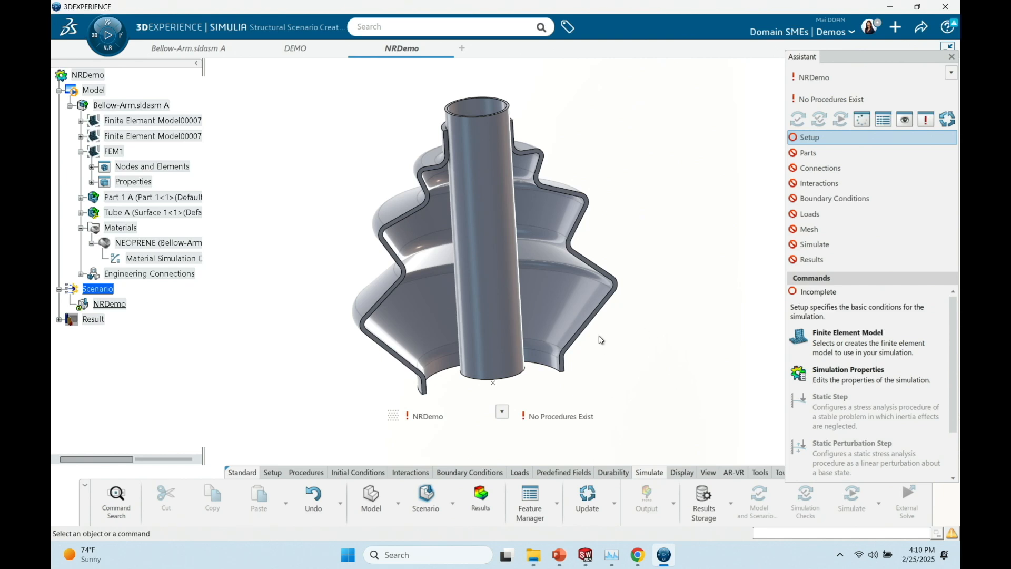
- Examine the bellow's lower inner rim face and the two cut faces along its sectioned profile
{"action": "scroll", "coordinate": [604, 341], "scroll_direction": "up", "scroll_amount": 3}
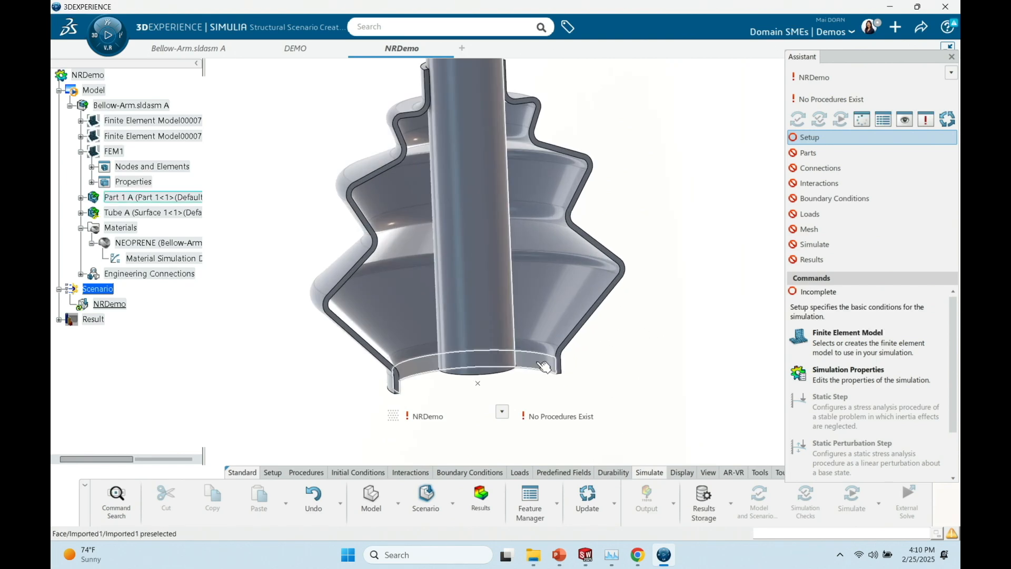
{"action": "left_click", "coordinate": [540, 363]}
{"action": "middle_click_drag", "start_coordinate": [581, 359], "coordinate": [613, 416]}
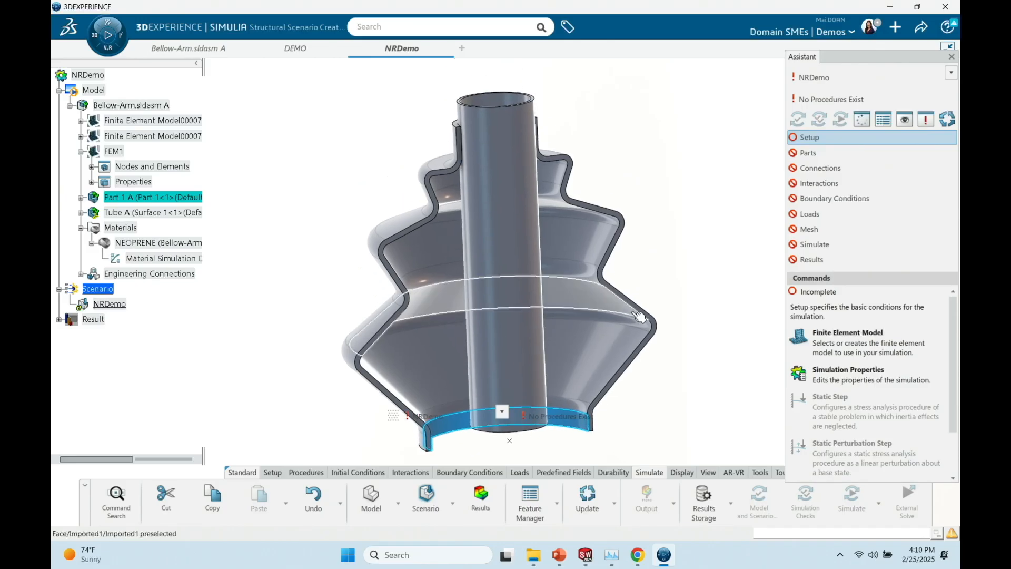
{"action": "left_click", "coordinate": [612, 252]}
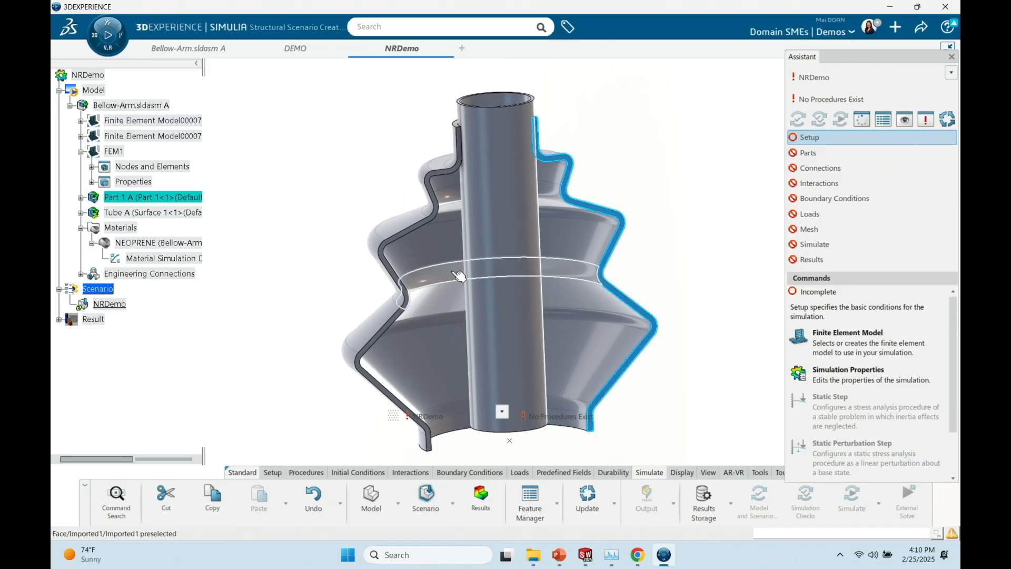
{"action": "left_click", "coordinate": [441, 222]}
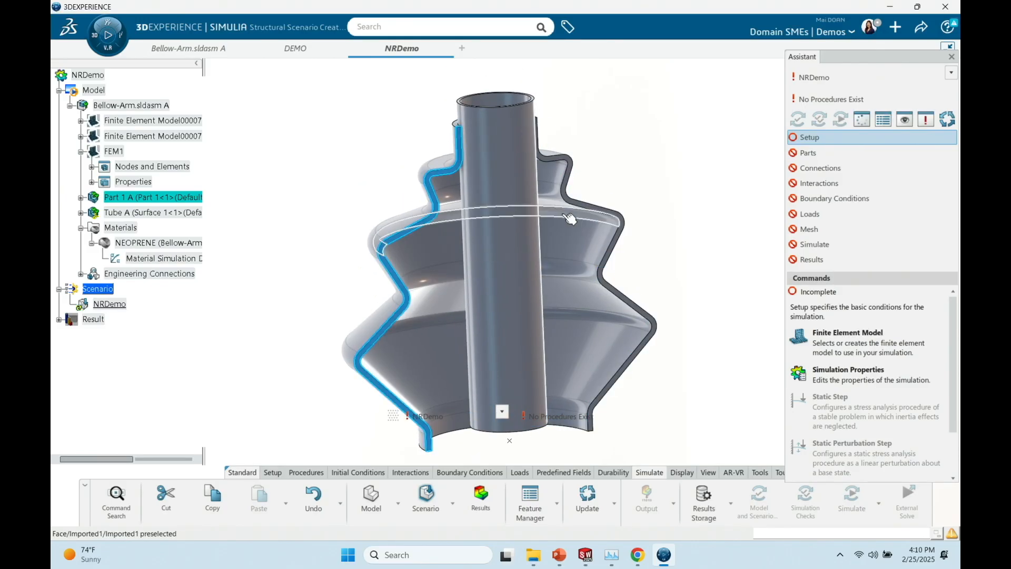
{"action": "left_click", "coordinate": [608, 215], "text": "ctrl"}
{"action": "mouse_move", "coordinate": [617, 220]}
{"action": "middle_mouse_down"}
{"action": "mouse_move", "coordinate": [610, 254]}
{"action": "mouse_move", "coordinate": [609, 223]}
{"action": "middle_mouse_up"}
{"action": "scroll", "coordinate": [610, 249], "scroll_direction": "up", "scroll_amount": 2}
{"action": "scroll", "coordinate": [604, 241], "scroll_direction": "down", "scroll_amount": 3}
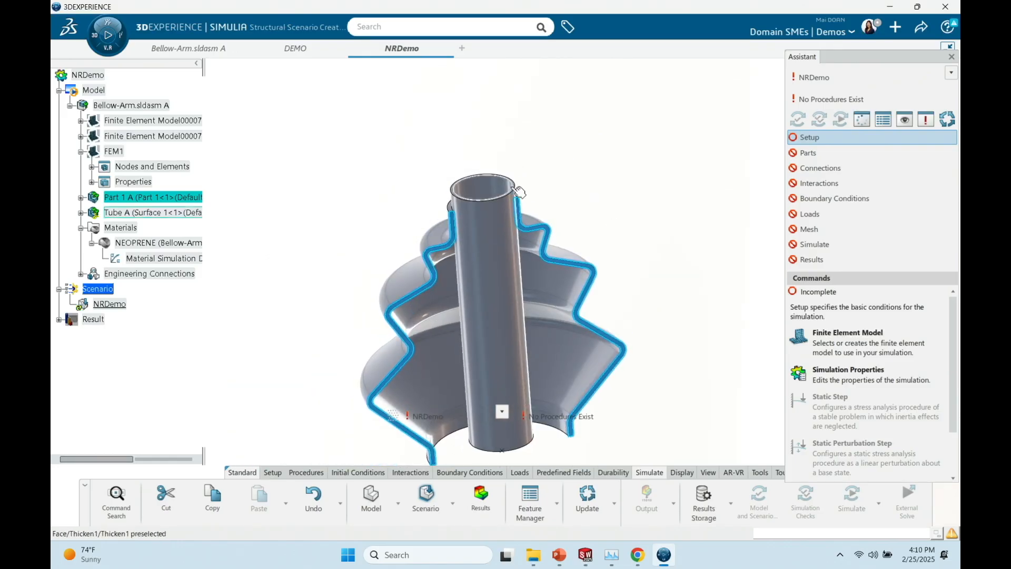
- Clear the bellow face selection and examine the ring-shaped end face at the tube's upper end
{"action": "scroll", "coordinate": [518, 179], "scroll_direction": "up", "scroll_amount": 3}
{"action": "key", "text": "Escape"}
{"action": "left_click", "coordinate": [520, 184]}
{"action": "middle_click_drag", "start_coordinate": [520, 184], "coordinate": [558, 165]}
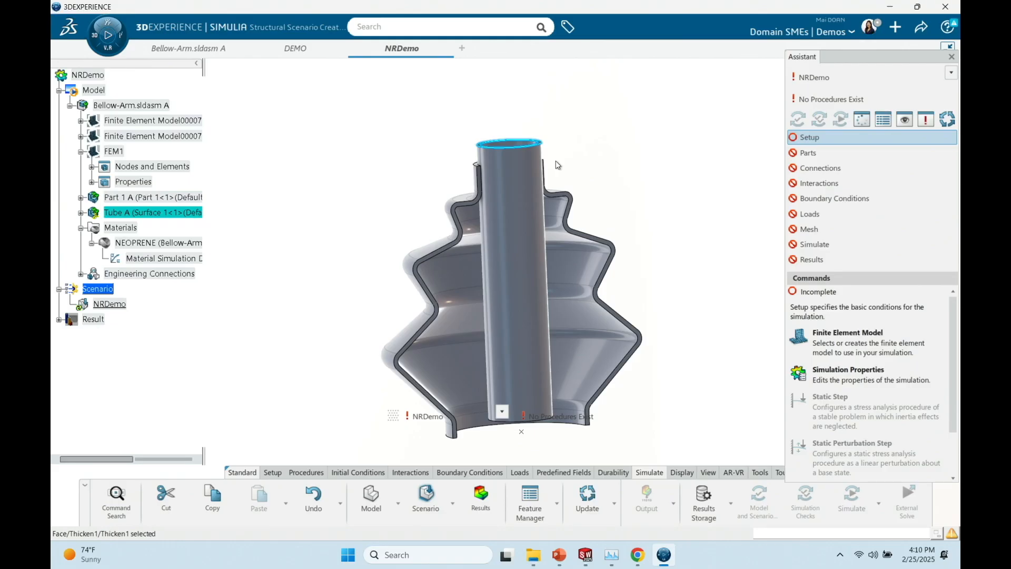
{"action": "middle_click_drag", "start_coordinate": [558, 167], "coordinate": [609, 135]}
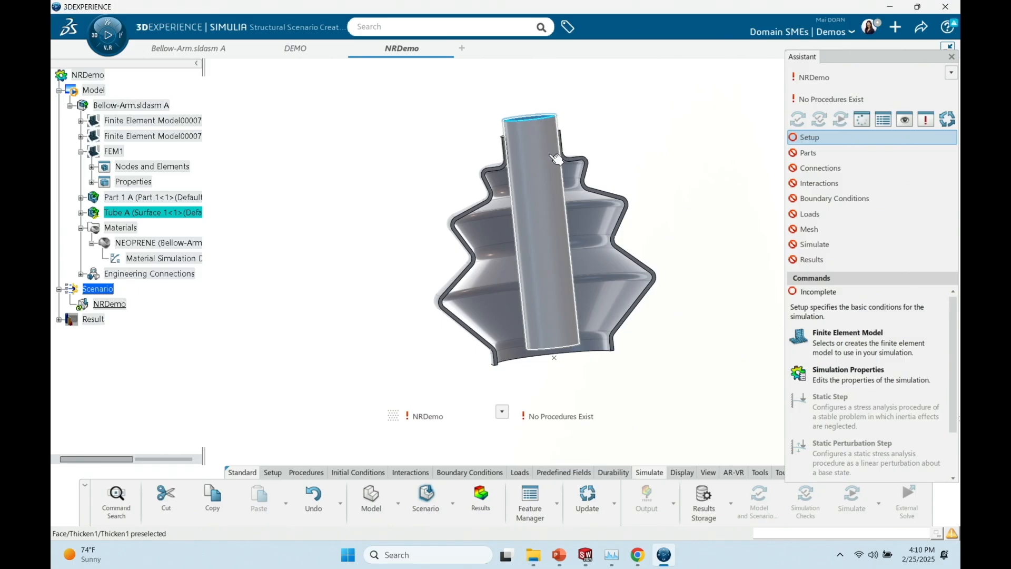
{"action": "left_click", "coordinate": [553, 153]}
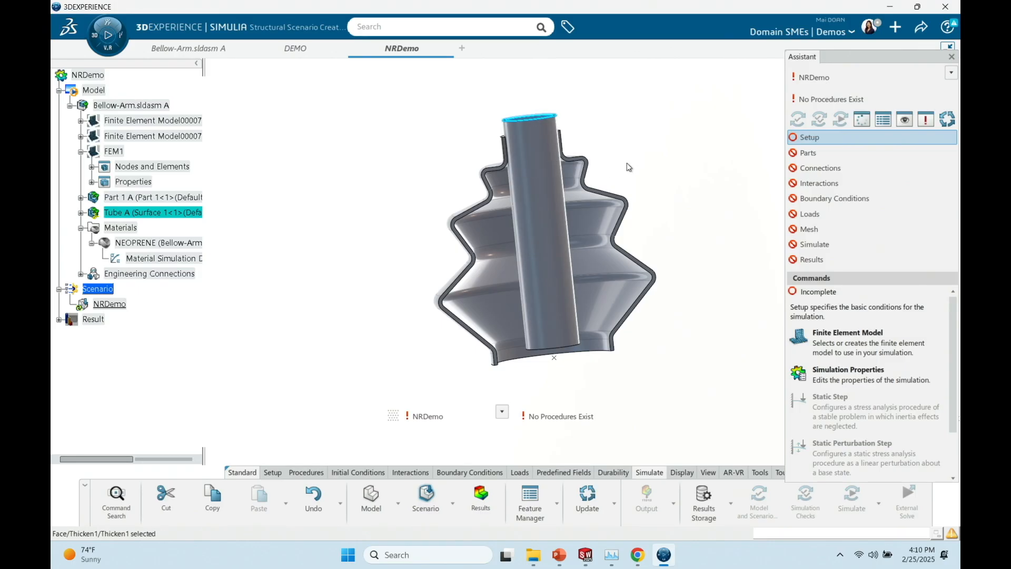
- Examine the tube's outer cylindrical face and its clearance to the bellow's upper collar
{"action": "scroll", "coordinate": [629, 167], "scroll_direction": "up", "scroll_amount": 5}
{"action": "scroll", "coordinate": [622, 179], "scroll_direction": "up", "scroll_amount": 3}
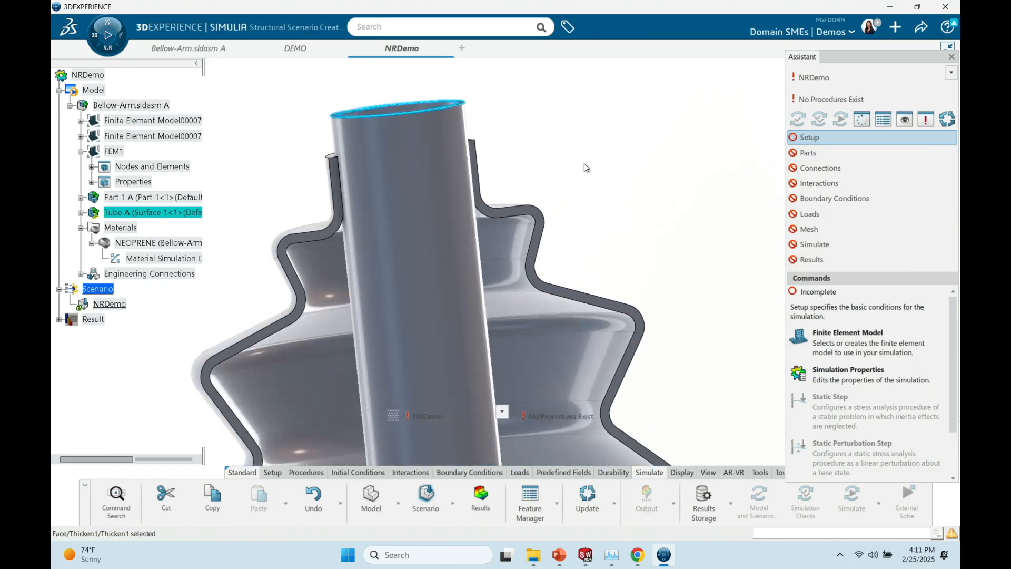
{"action": "left_click", "coordinate": [587, 167]}
{"action": "middle_click_drag", "start_coordinate": [587, 167], "coordinate": [652, 166]}
{"action": "middle_click_drag", "start_coordinate": [546, 174], "coordinate": [454, 219]}
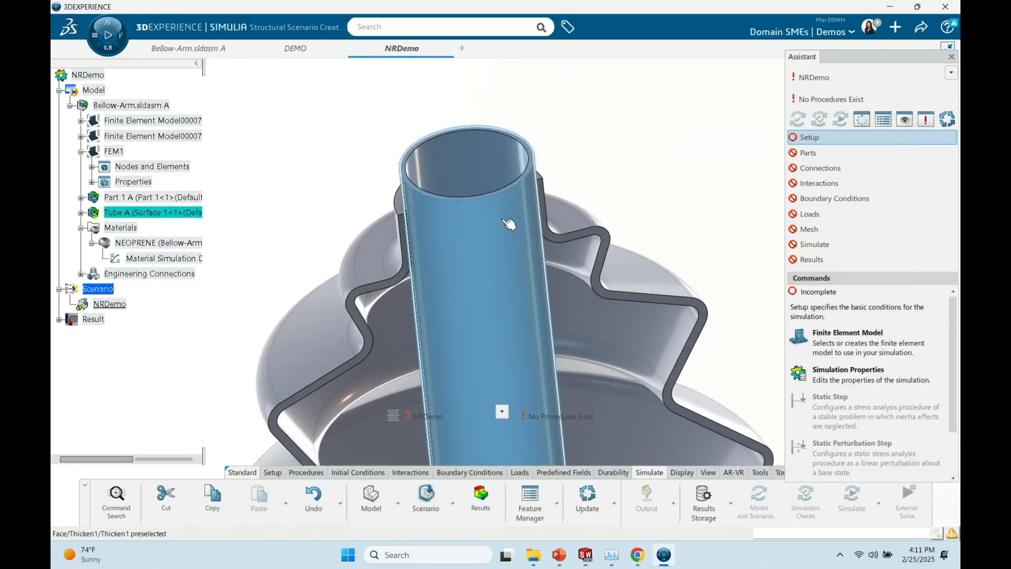
{"action": "middle_click_drag", "start_coordinate": [519, 224], "coordinate": [504, 193]}
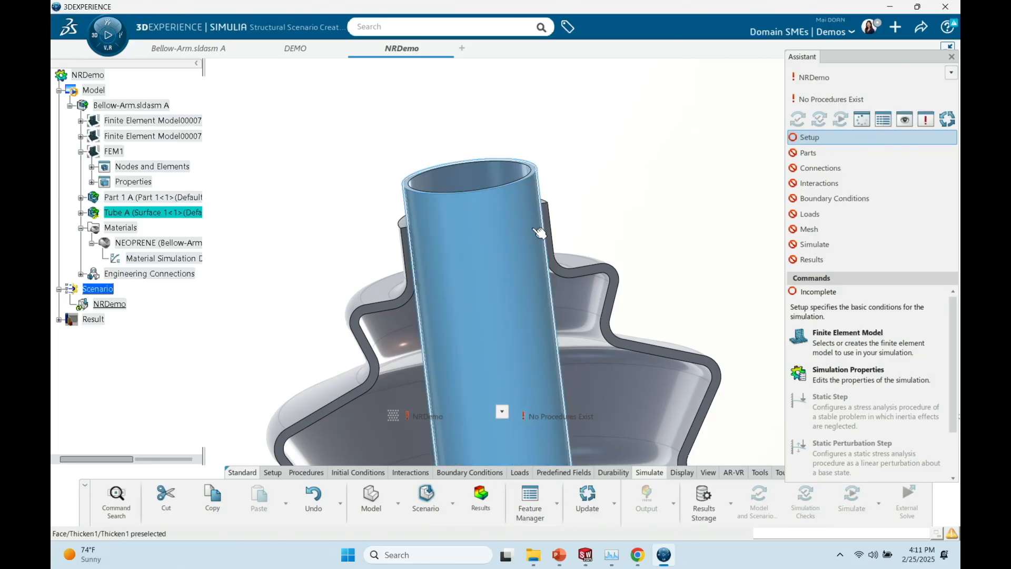
{"action": "left_click", "coordinate": [508, 251]}
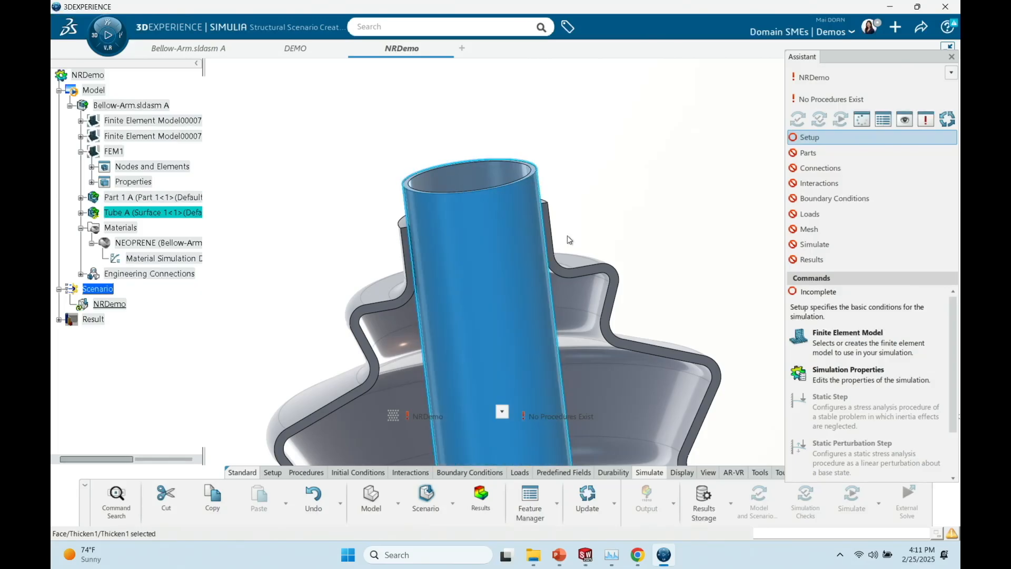
{"action": "scroll", "coordinate": [605, 253], "scroll_direction": "down", "scroll_amount": 3}
{"action": "middle_click_drag", "start_coordinate": [605, 251], "coordinate": [622, 191]}
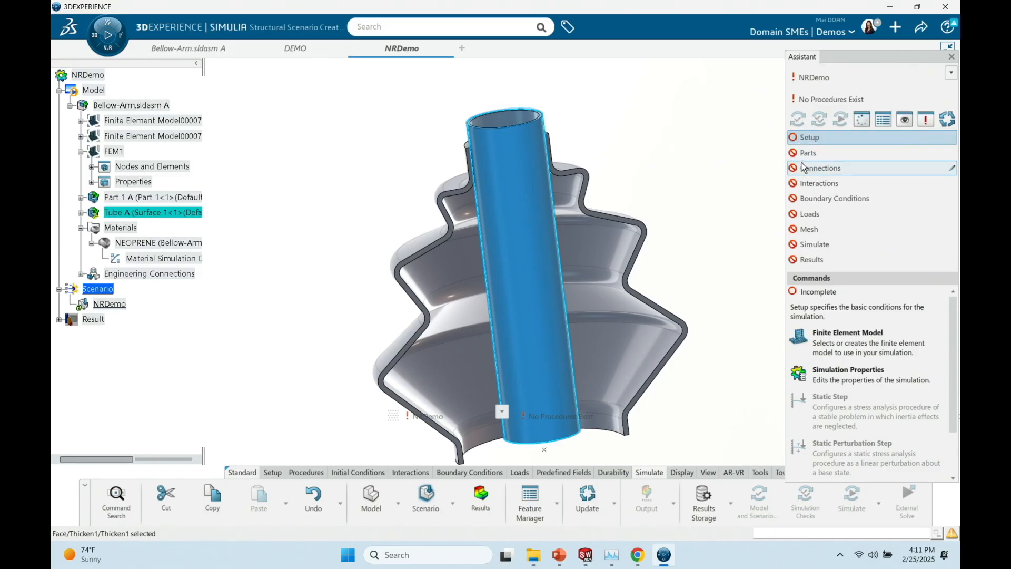
- Start a new finite element model named FEM2 for the setup, using the Manual initialization method
{"action": "mouse_move", "coordinate": [805, 153]}
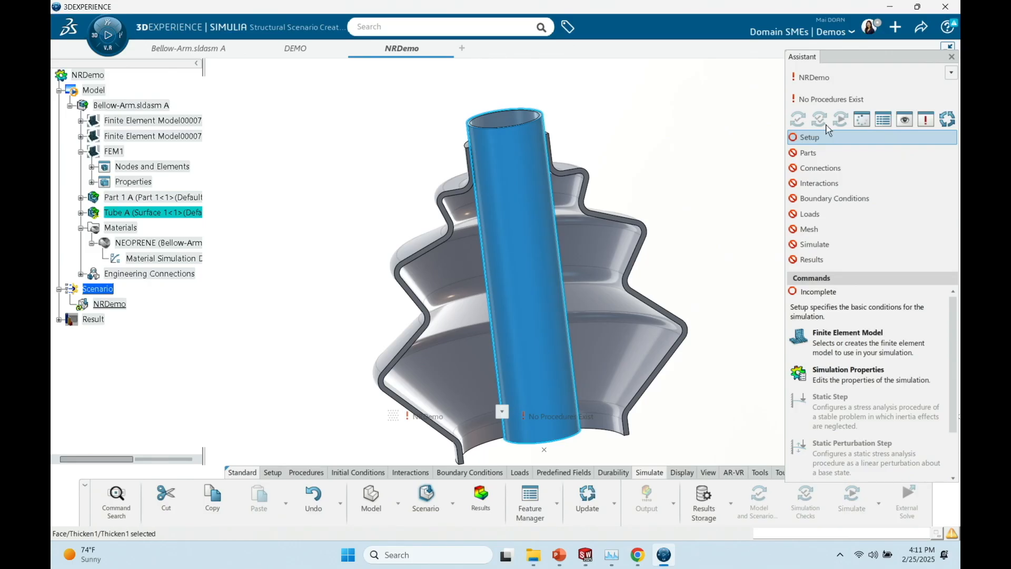
{"action": "mouse_move", "coordinate": [826, 137]}
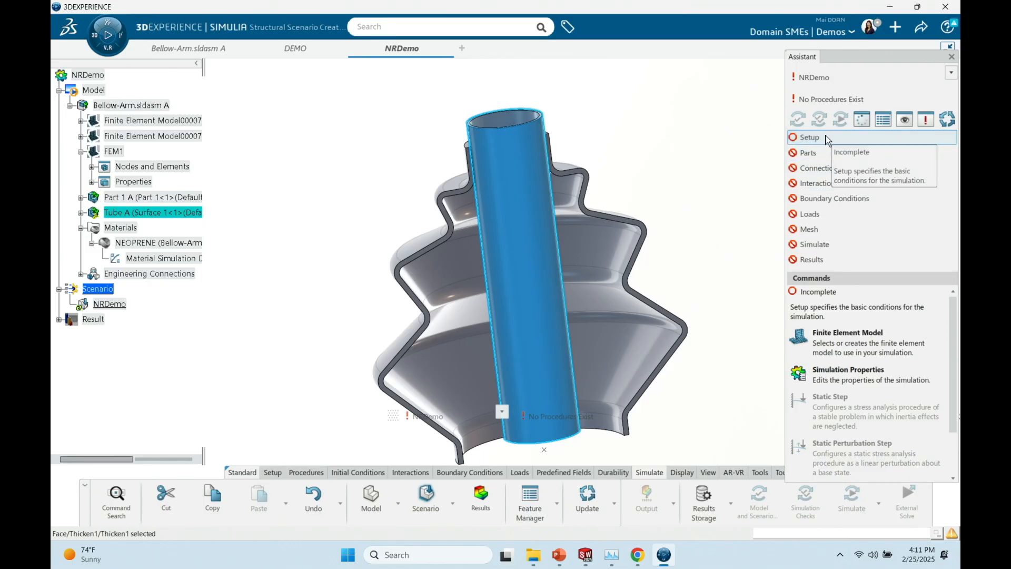
{"action": "left_click", "coordinate": [853, 334]}
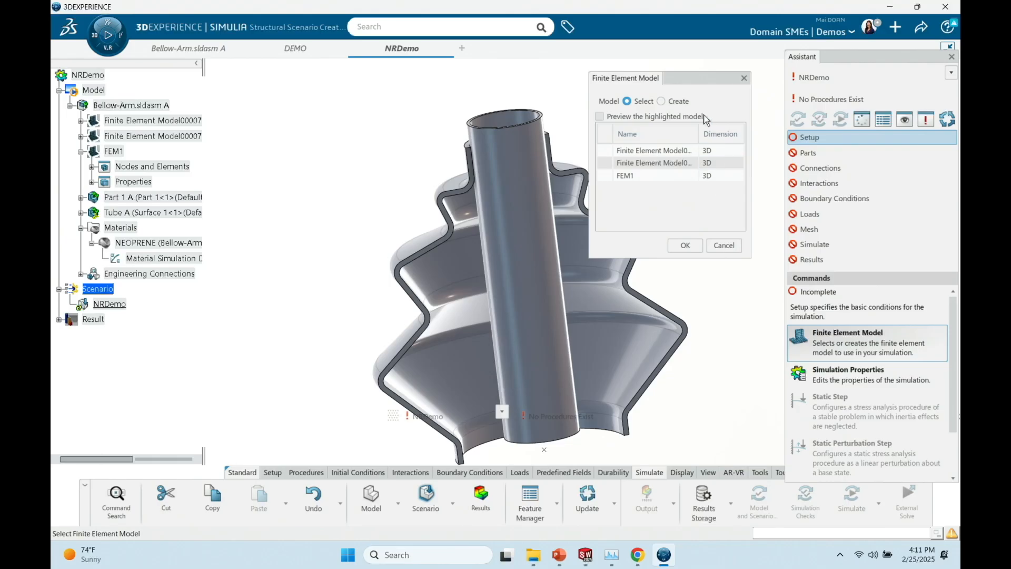
{"action": "left_click", "coordinate": [662, 101]}
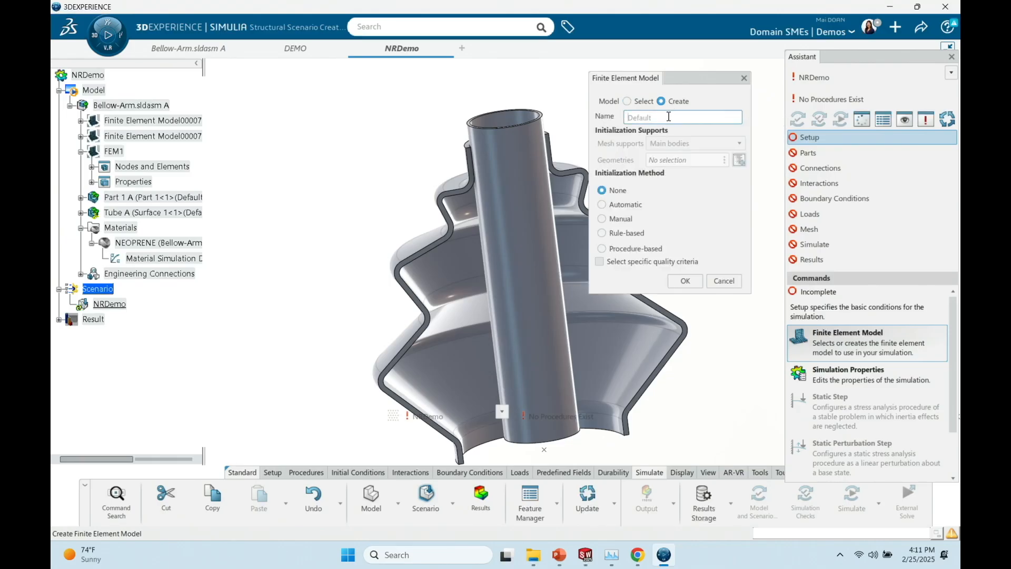
{"action": "type", "text": "FEM2"}
{"action": "left_click", "coordinate": [602, 218]}
{"action": "middle_click_drag", "start_coordinate": [521, 231], "coordinate": [441, 222]}
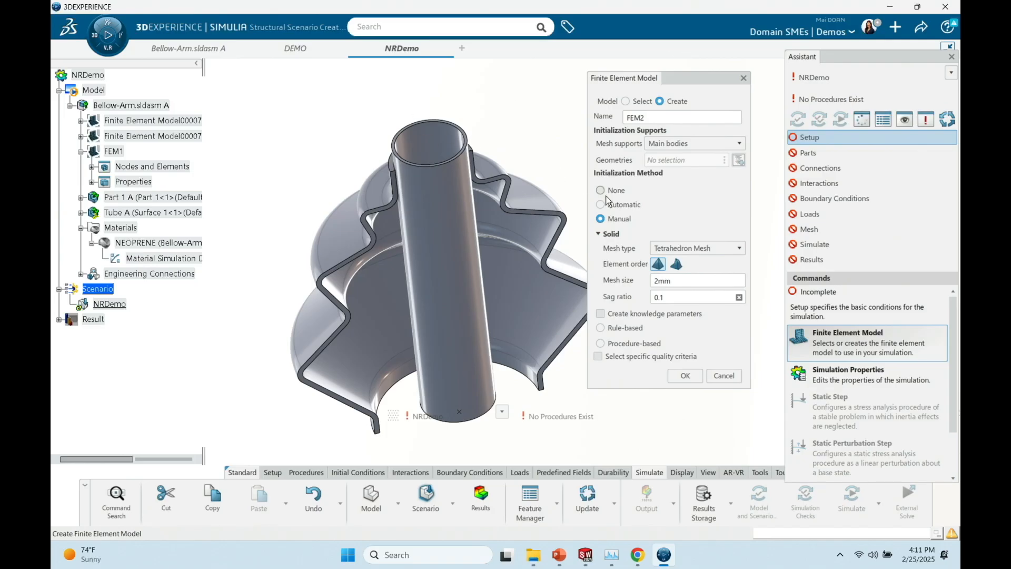
- Set the solid mesh type to Sweep 3D Mesh with 36 layers and create the finite element model
{"action": "left_click", "coordinate": [718, 253]}
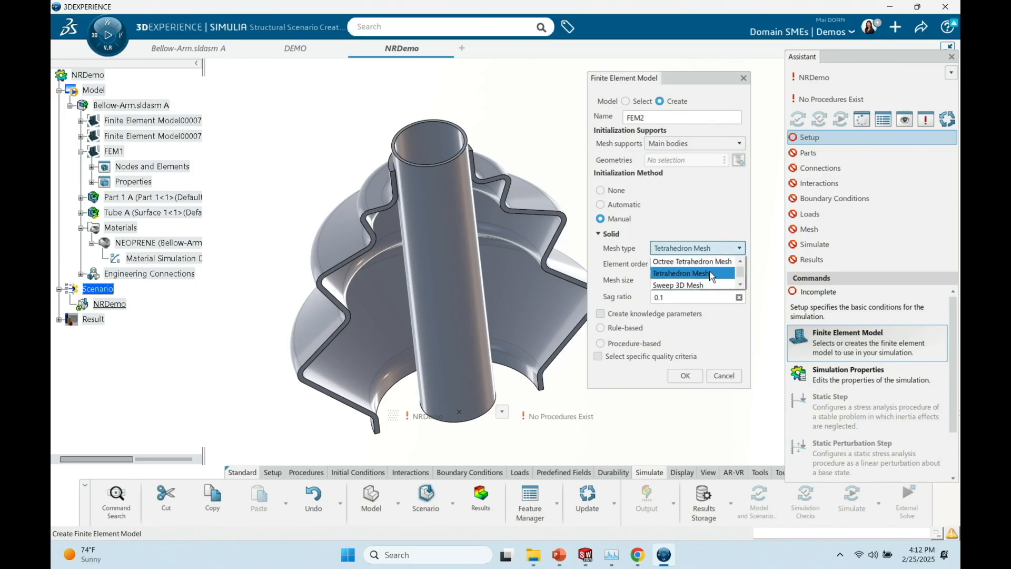
{"action": "left_click", "coordinate": [695, 286]}
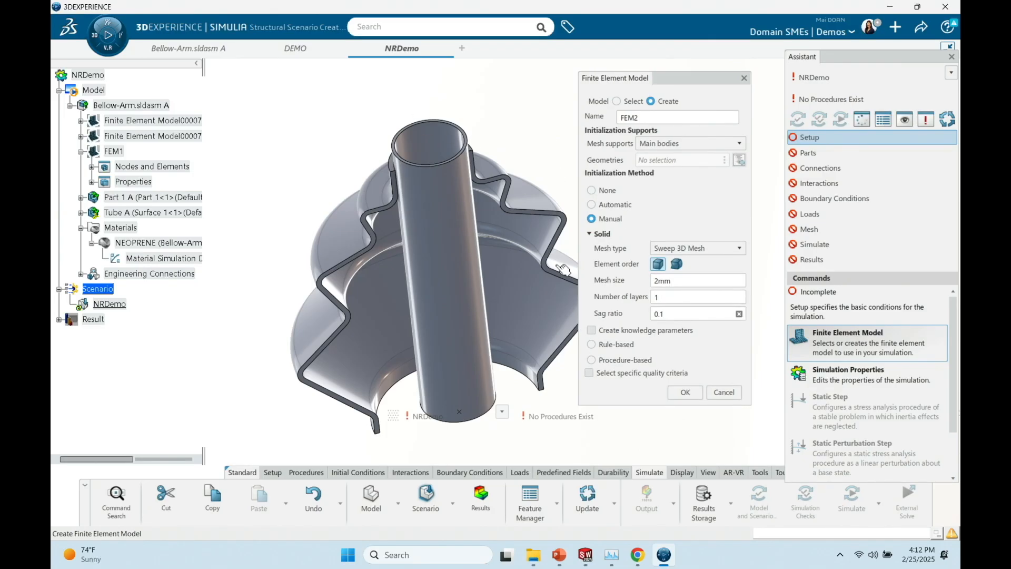
{"action": "double_click", "coordinate": [675, 299]}
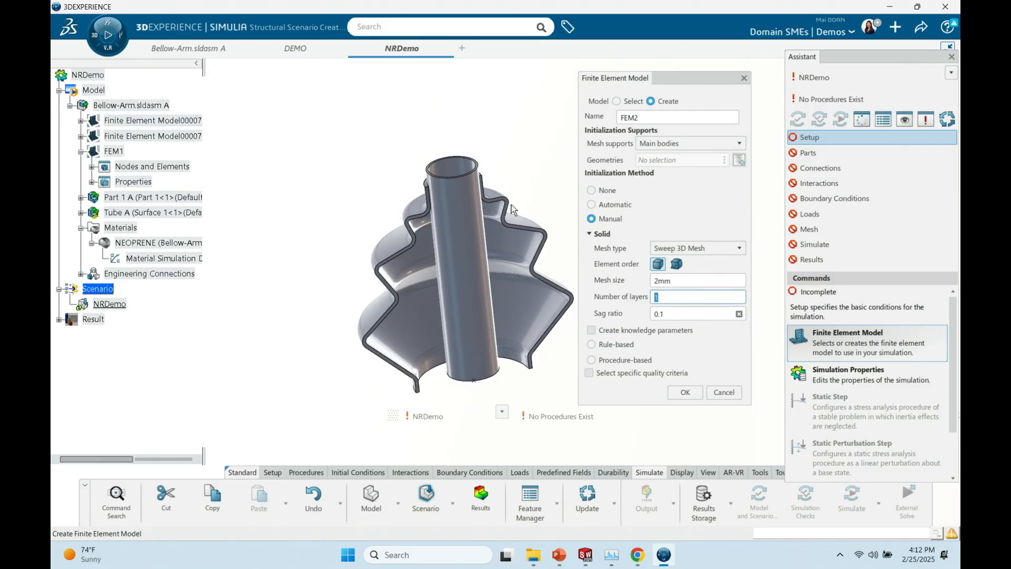
{"action": "type", "text": "36"}
{"action": "left_click", "coordinate": [685, 393]}
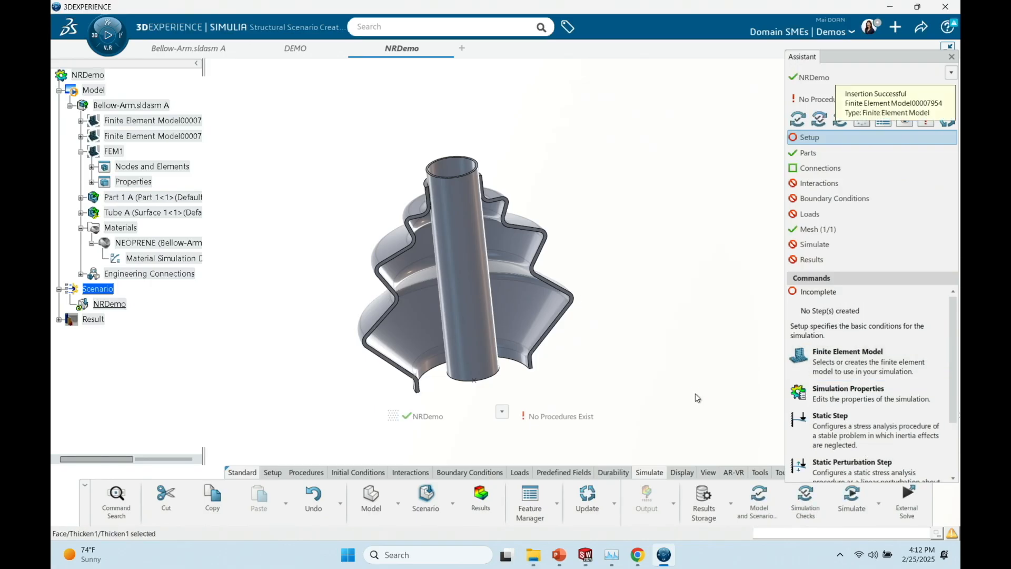
- Add a static step to the simulation with an initial time increment of 0.1 s
{"action": "scroll", "coordinate": [666, 274], "scroll_direction": "up", "scroll_amount": 2}
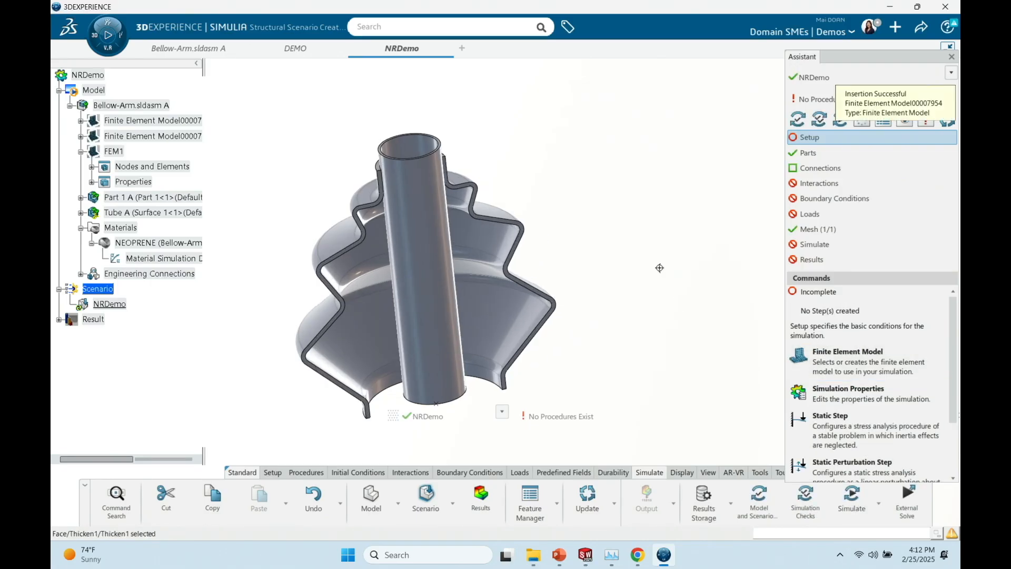
{"action": "middle_click_drag", "start_coordinate": [611, 234], "coordinate": [644, 238]}
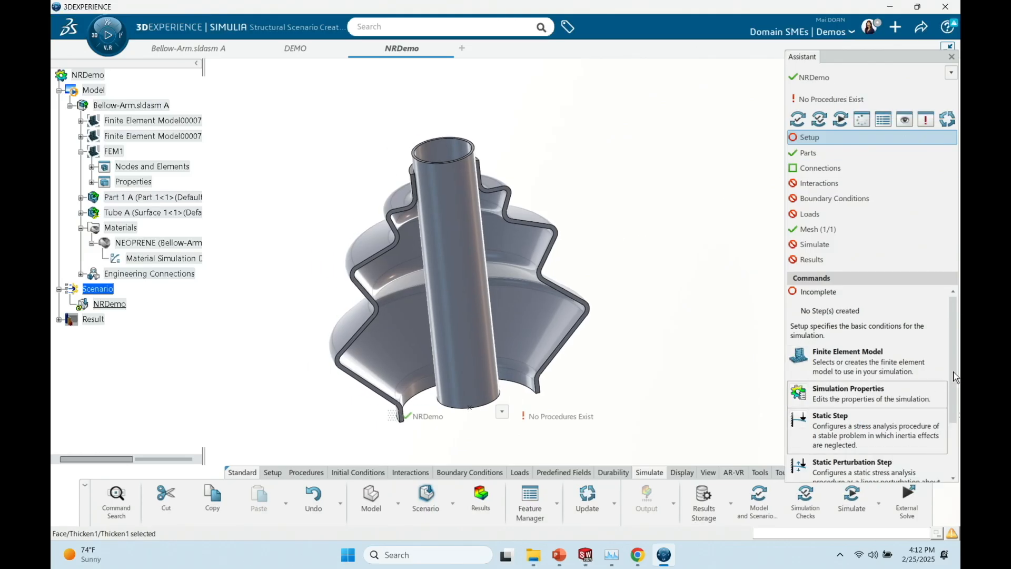
{"action": "left_click_drag", "start_coordinate": [951, 347], "coordinate": [951, 379]}
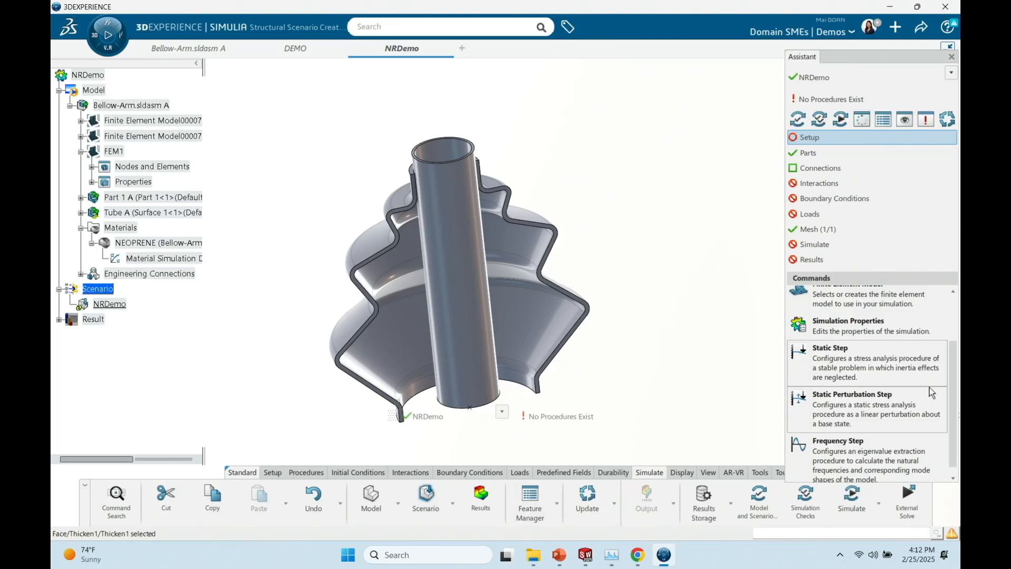
{"action": "left_click", "coordinate": [842, 367]}
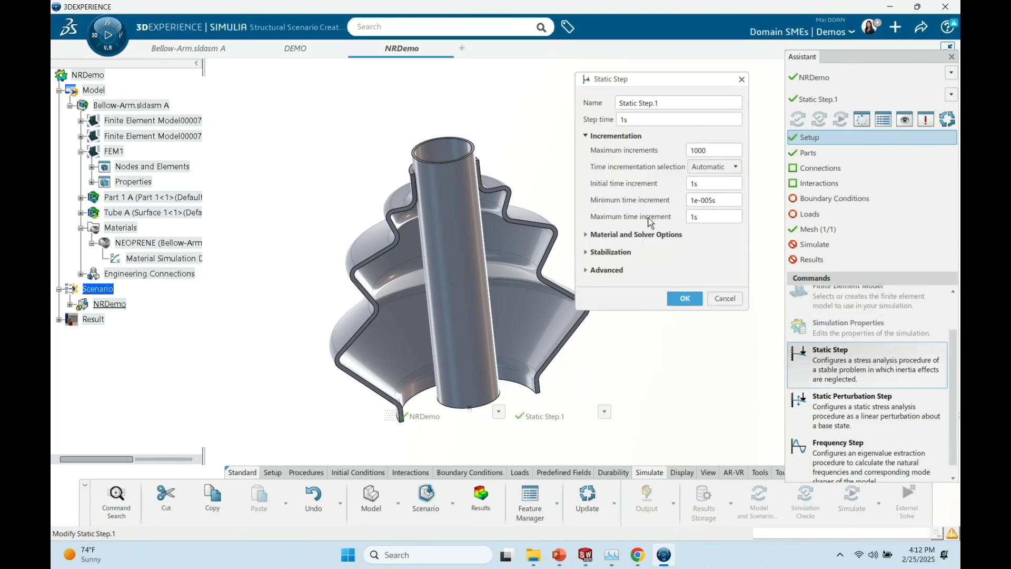
{"action": "left_click", "coordinate": [705, 189]}
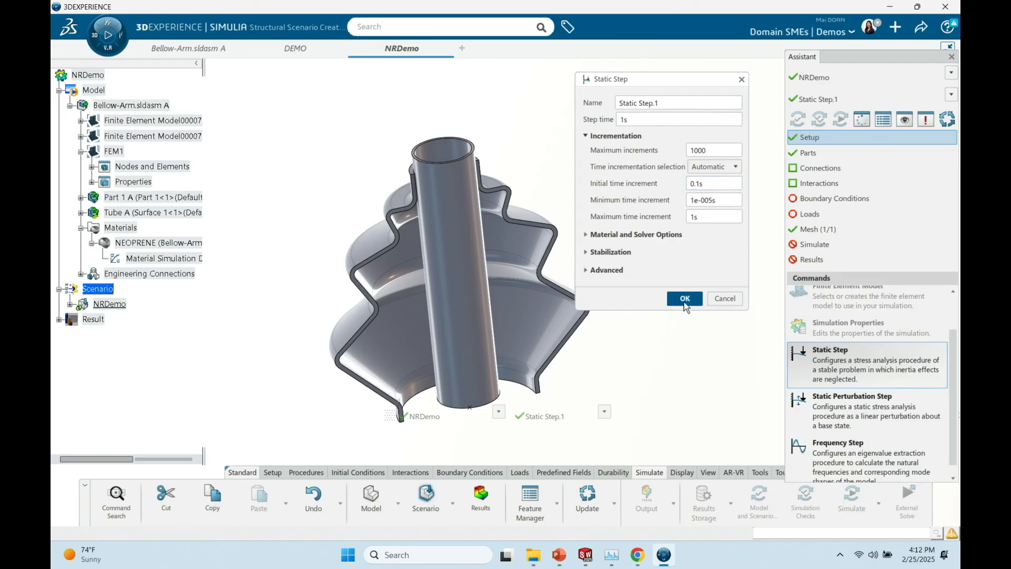
{"action": "left_click", "coordinate": [685, 299]}
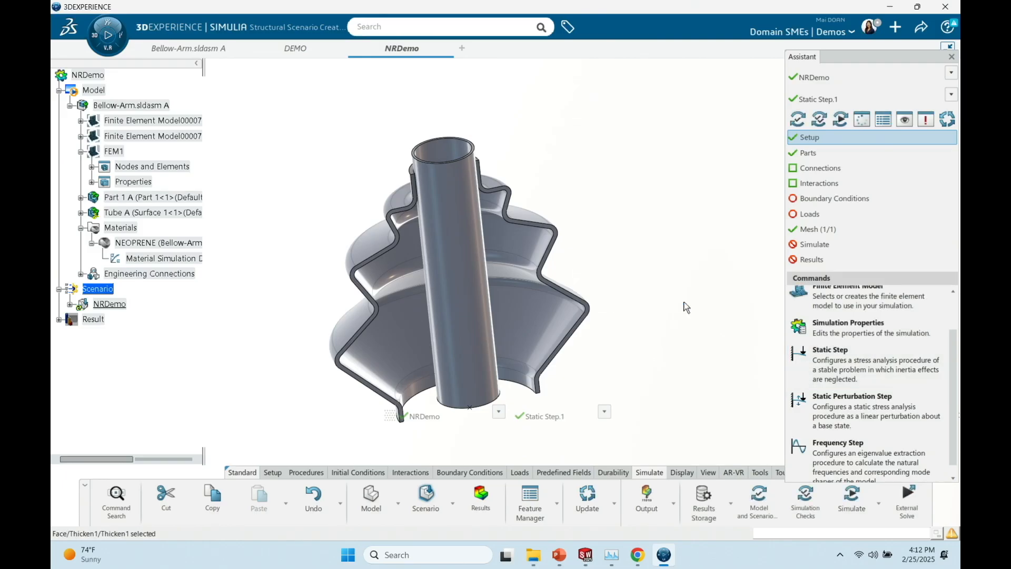
- Review the connection commands the assistant offers for the model, from Connection Manager to Virtual Pin
{"action": "left_click", "coordinate": [813, 169]}
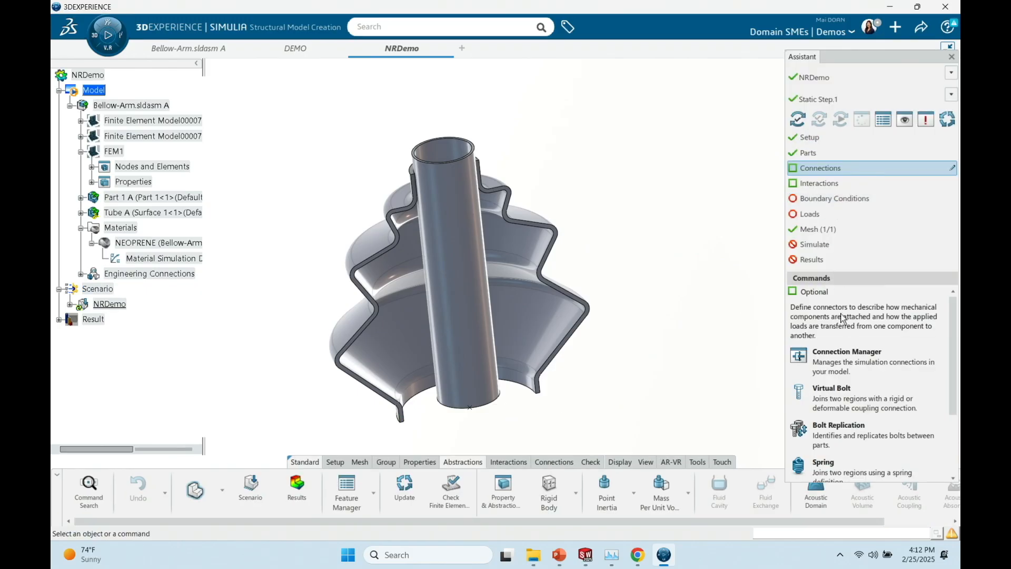
{"action": "scroll", "coordinate": [927, 342], "scroll_direction": "down", "scroll_amount": 1}
{"action": "scroll", "coordinate": [927, 342], "scroll_direction": "up", "scroll_amount": 1}
{"action": "scroll", "coordinate": [896, 347], "scroll_direction": "down", "scroll_amount": 1}
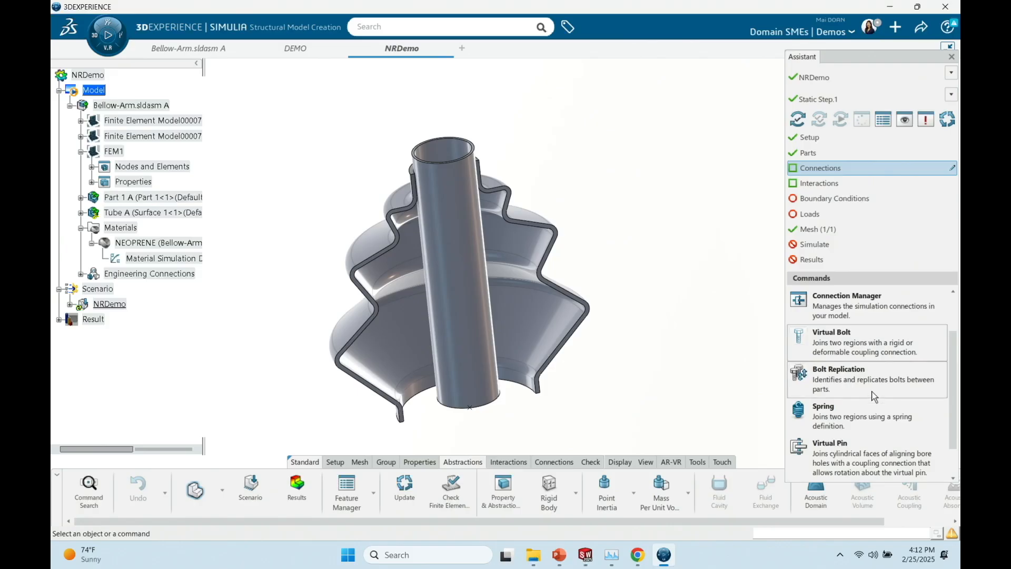
{"action": "scroll", "coordinate": [874, 395], "scroll_direction": "down", "scroll_amount": 1}
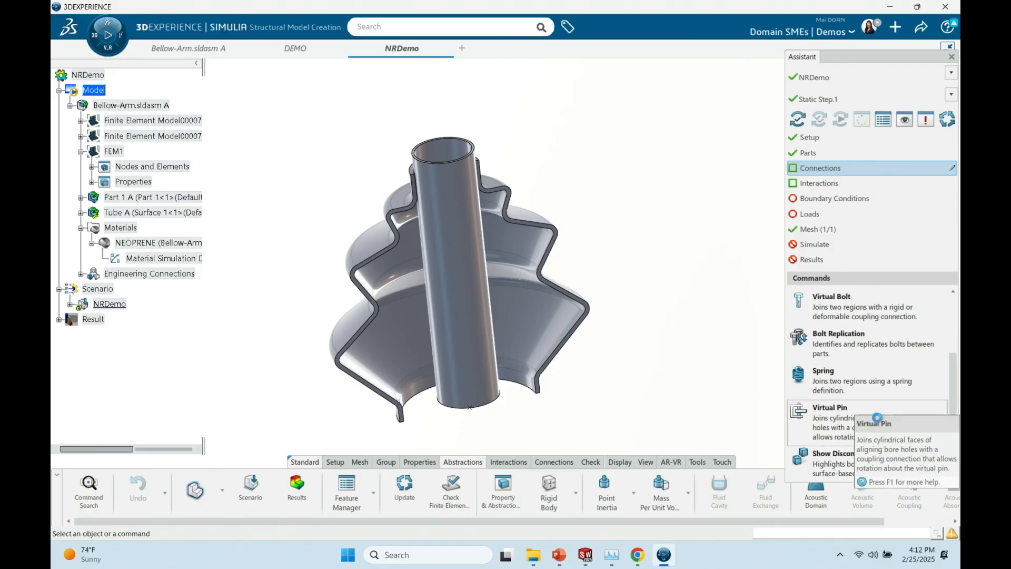
- Start a contact property named Bonded for the interactions and specify its friction type as Rough
{"action": "scroll", "coordinate": [954, 379], "scroll_direction": "up", "scroll_amount": 3}
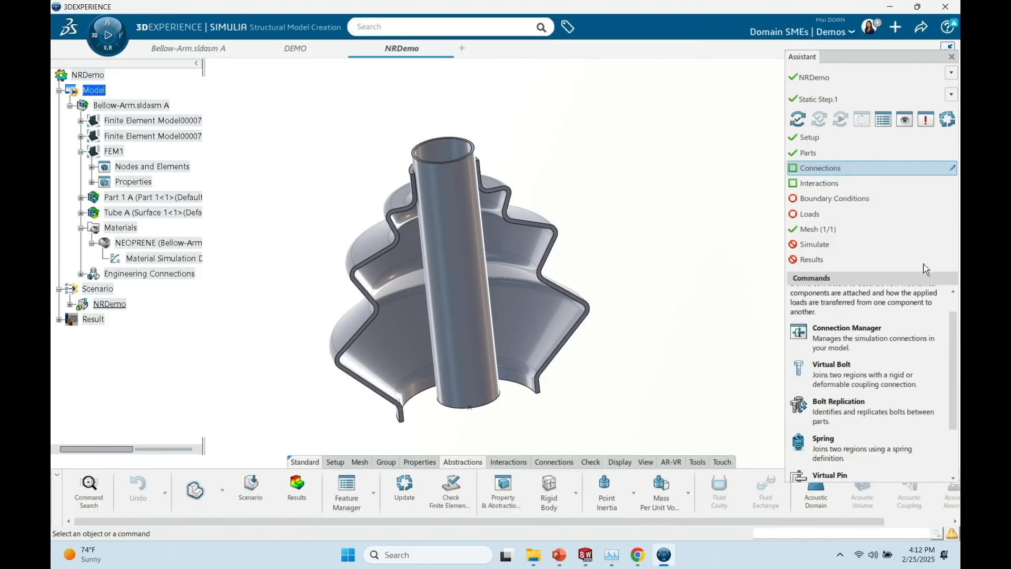
{"action": "left_click", "coordinate": [843, 184]}
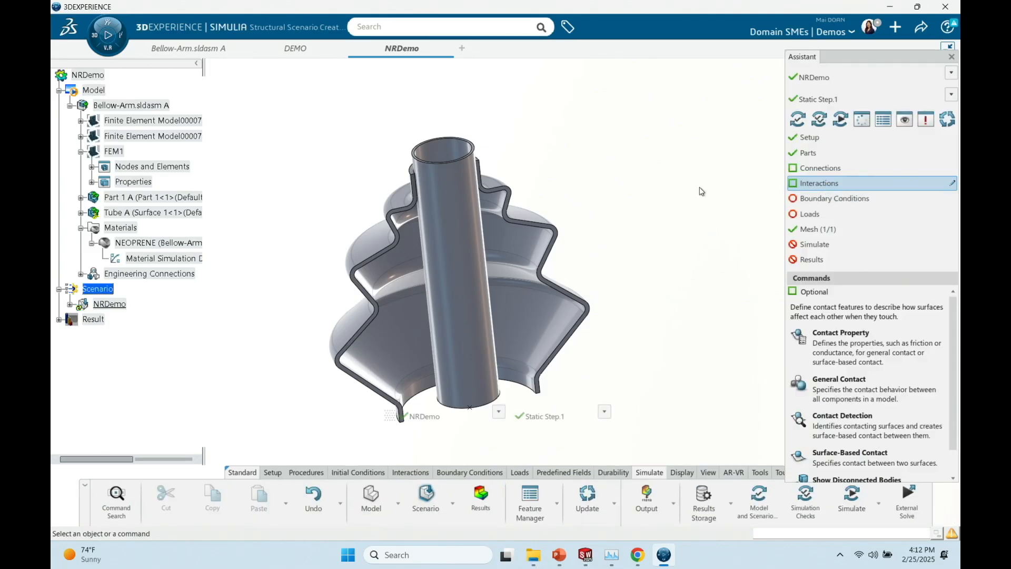
{"action": "left_click", "coordinate": [841, 337]}
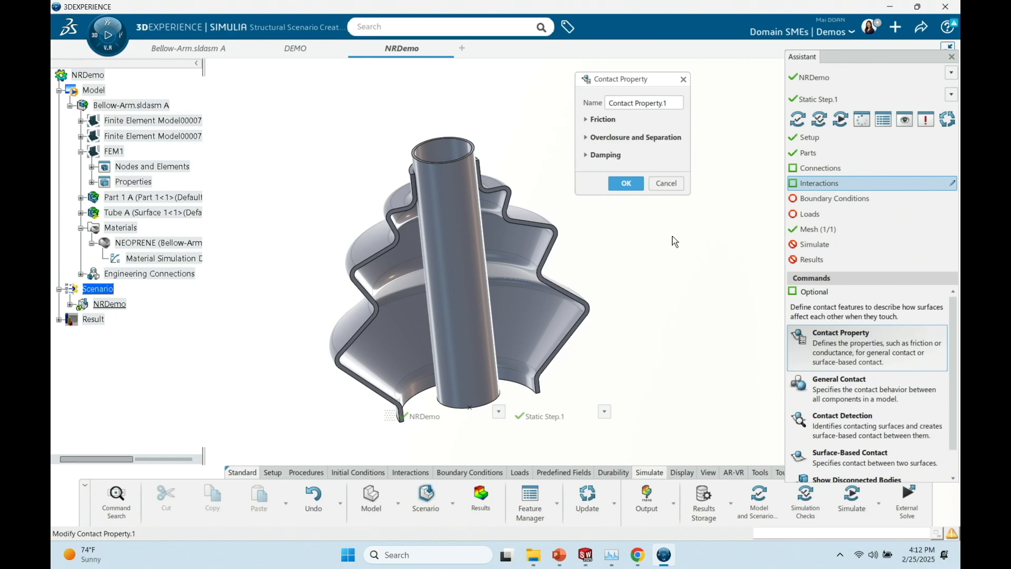
{"action": "middle_click_drag", "start_coordinate": [402, 153], "coordinate": [405, 133]}
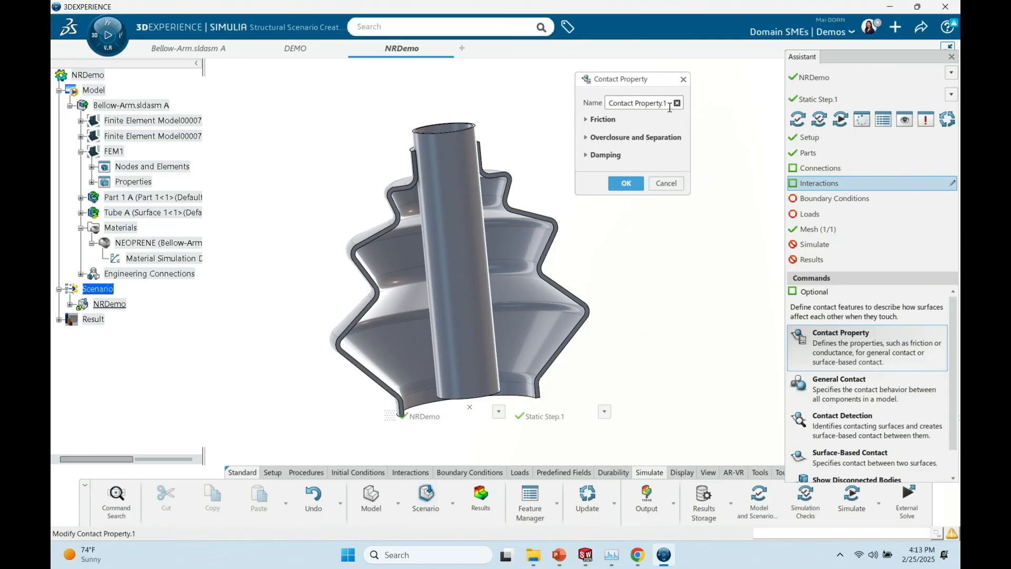
{"action": "left_click", "coordinate": [671, 102]}
{"action": "type", "text": "Br"}
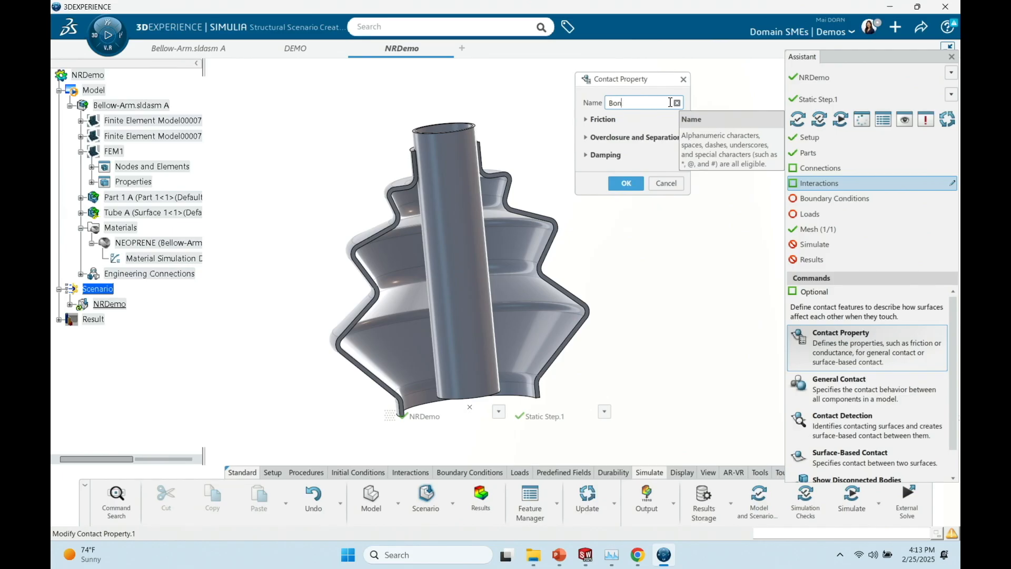
{"action": "left_click", "coordinate": [600, 119]}
{"action": "left_click", "coordinate": [595, 133]}
{"action": "left_click", "coordinate": [684, 148]}
{"action": "left_click", "coordinate": [683, 174]}
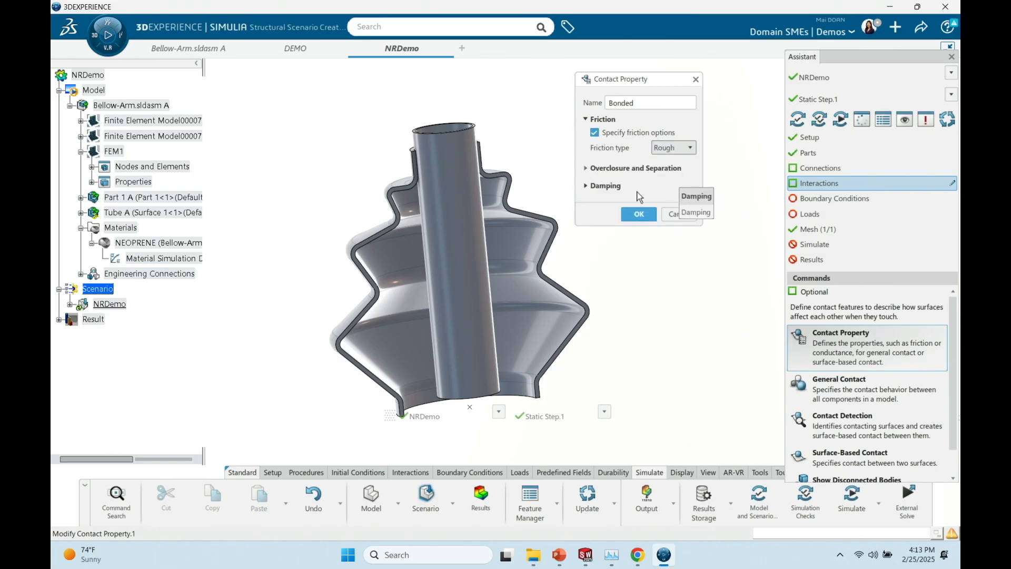
- Specify overclosure and separation options for the Bonded property with Hard contact and no separation allowed, and create it
{"action": "left_click", "coordinate": [590, 168]}
{"action": "left_click", "coordinate": [594, 181]}
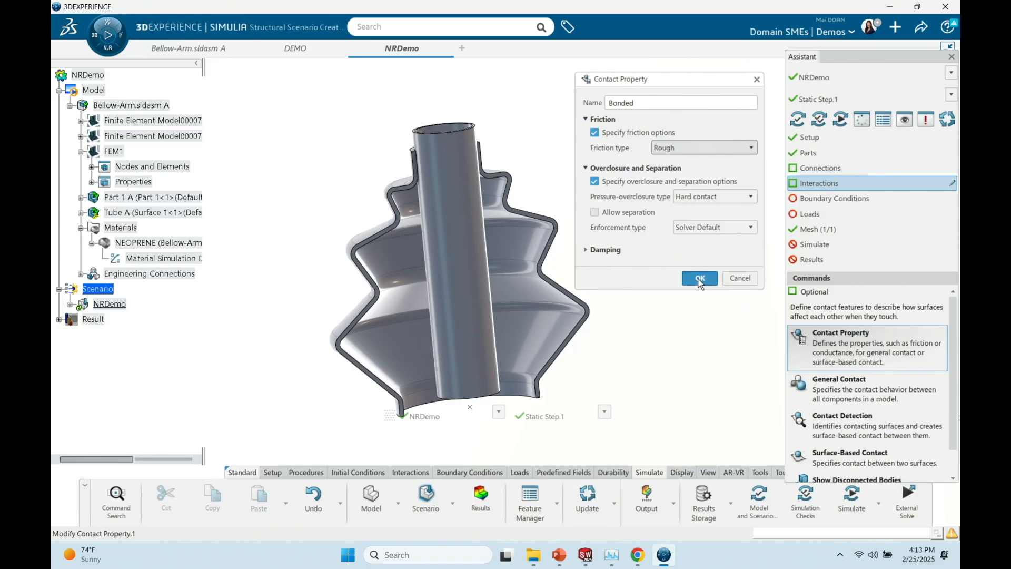
{"action": "left_click", "coordinate": [700, 279]}
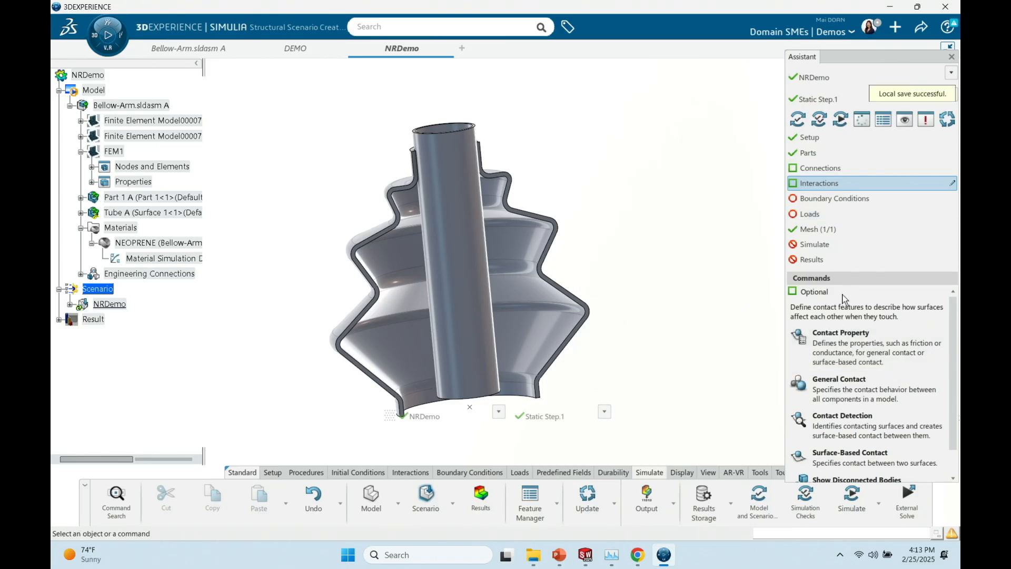
- Create a second contact property named Friction with Coulomb friction, Penalty enforcement and a friction coefficient of 0.1
{"action": "left_click", "coordinate": [850, 347]}
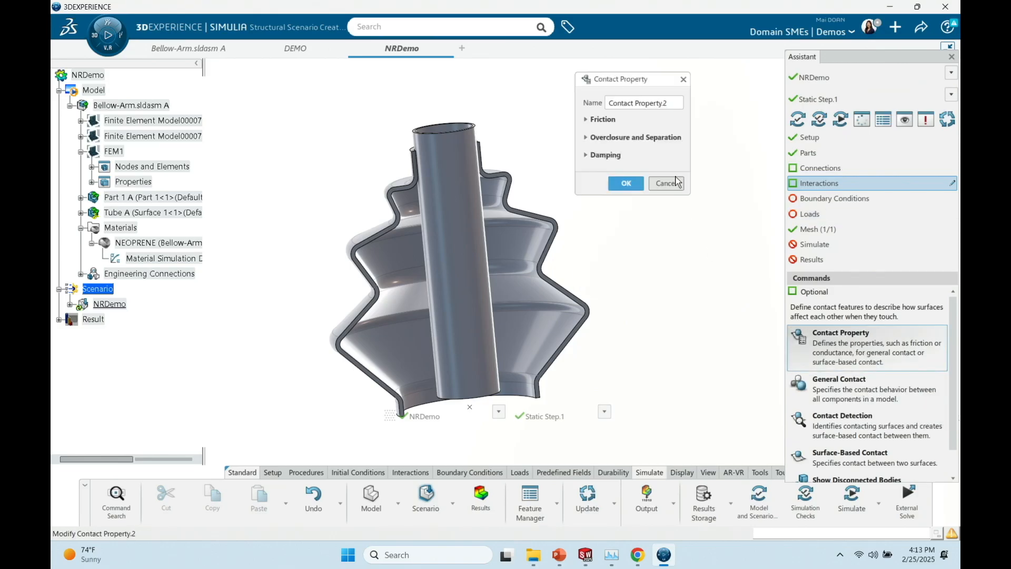
{"action": "triple_click", "coordinate": [669, 103]}
{"action": "type", "text": "Friction"}
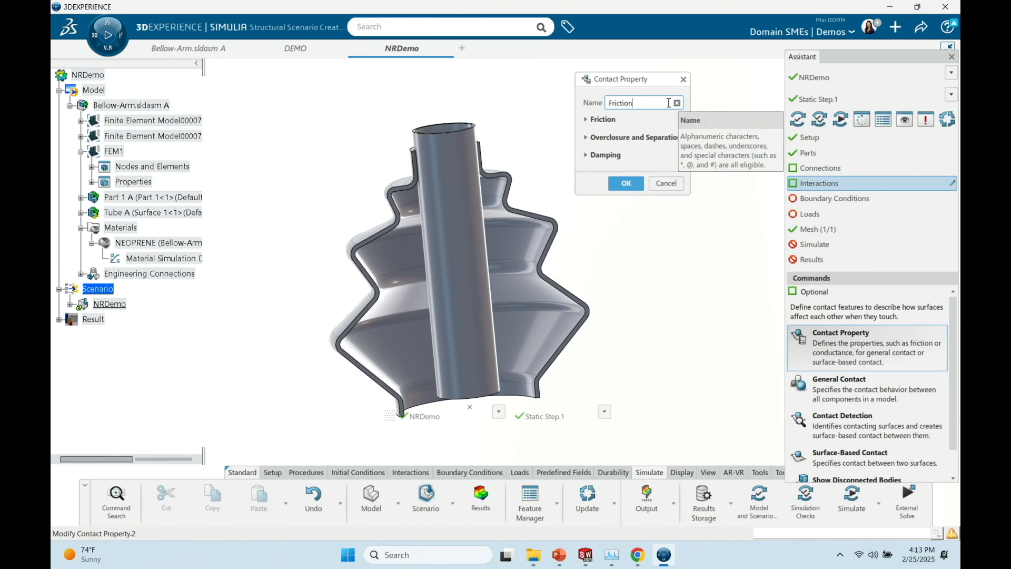
{"action": "left_click", "coordinate": [603, 120]}
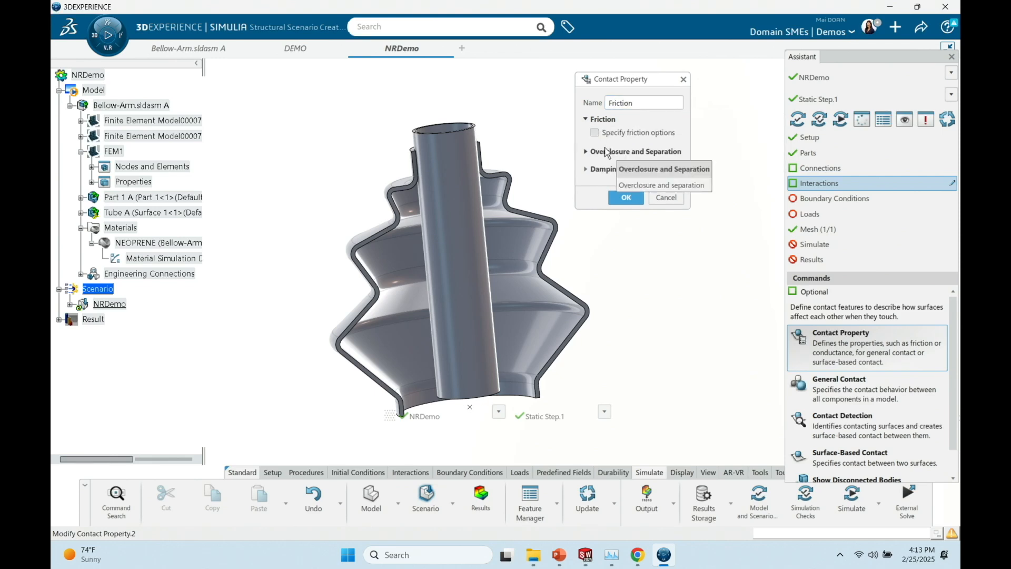
{"action": "left_click", "coordinate": [595, 133]}
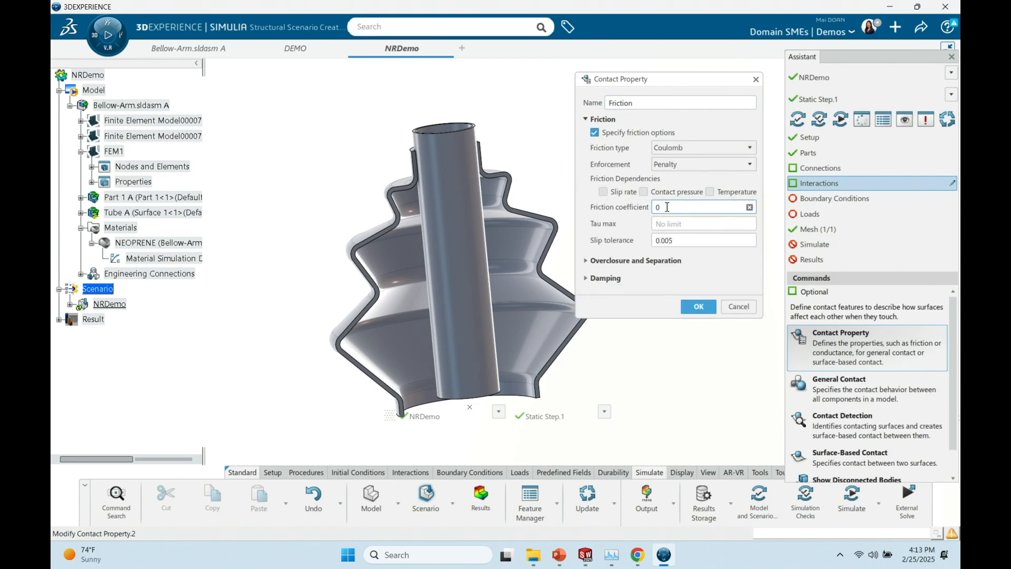
{"action": "left_click", "coordinate": [699, 307]}
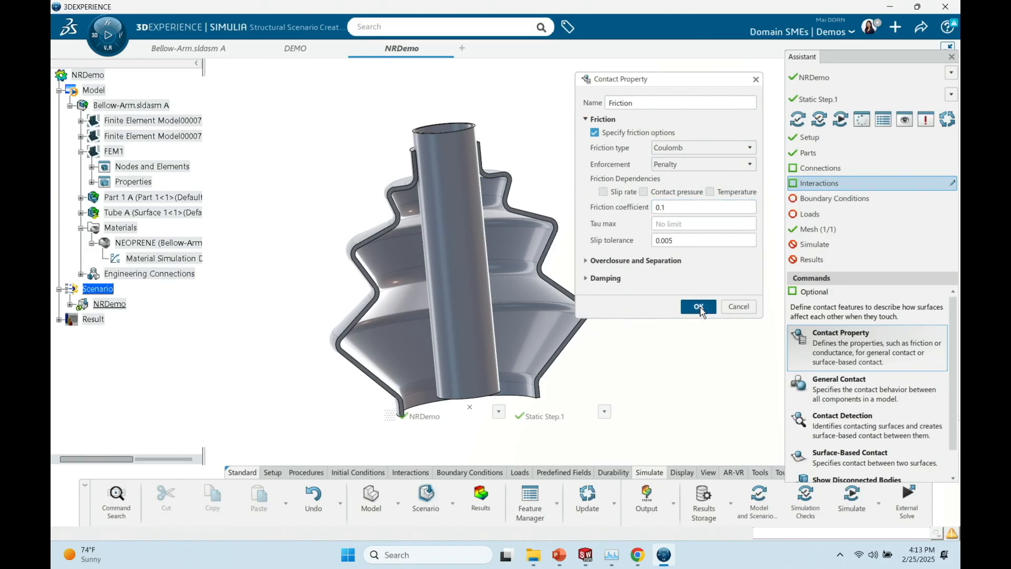
- Start a general contact that includes all surfaces and set its global property to Friction
{"action": "left_click", "coordinate": [864, 390]}
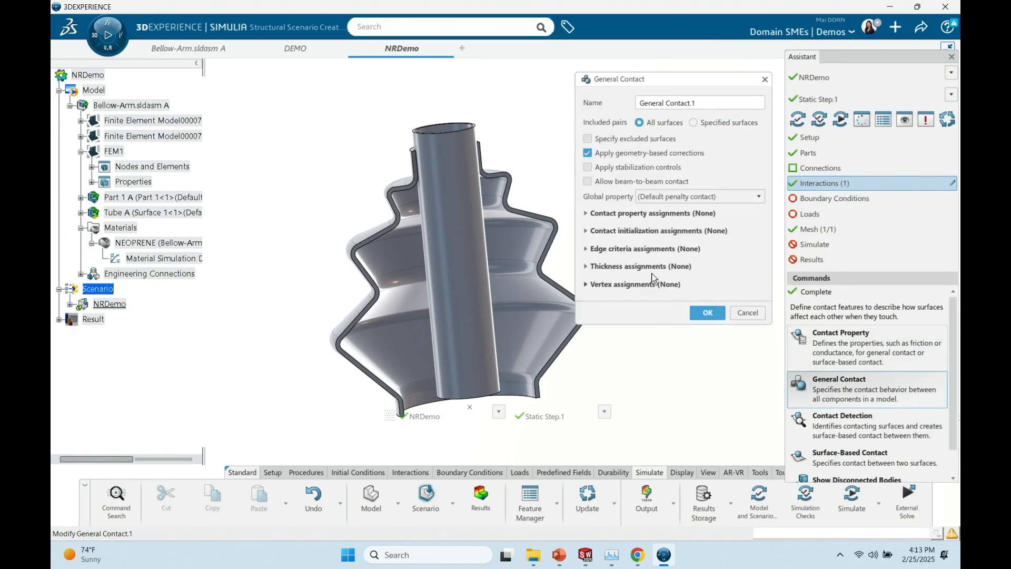
{"action": "middle_click_drag", "start_coordinate": [523, 169], "coordinate": [502, 159]}
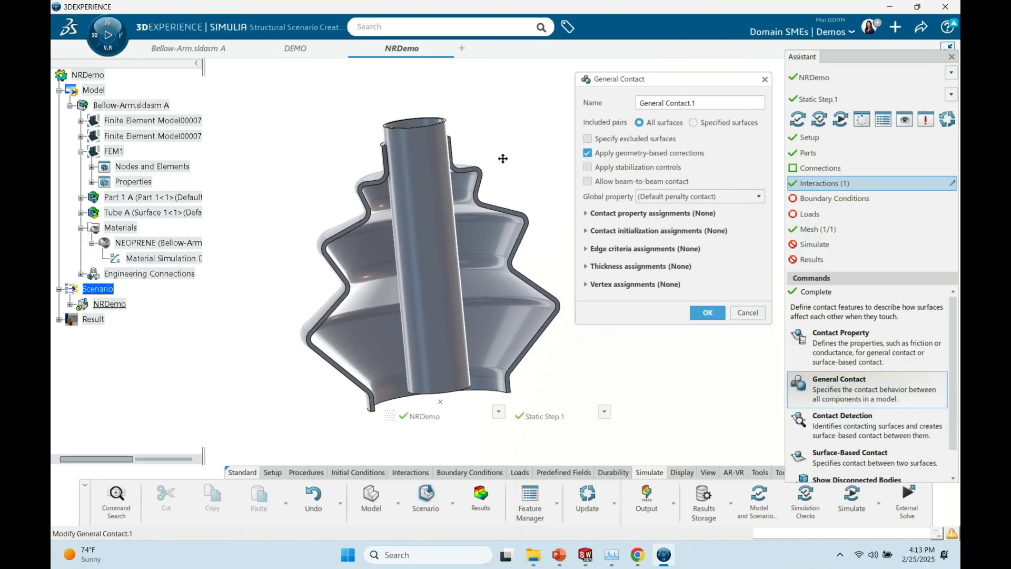
{"action": "left_click", "coordinate": [715, 204]}
{"action": "left_click", "coordinate": [713, 233]}
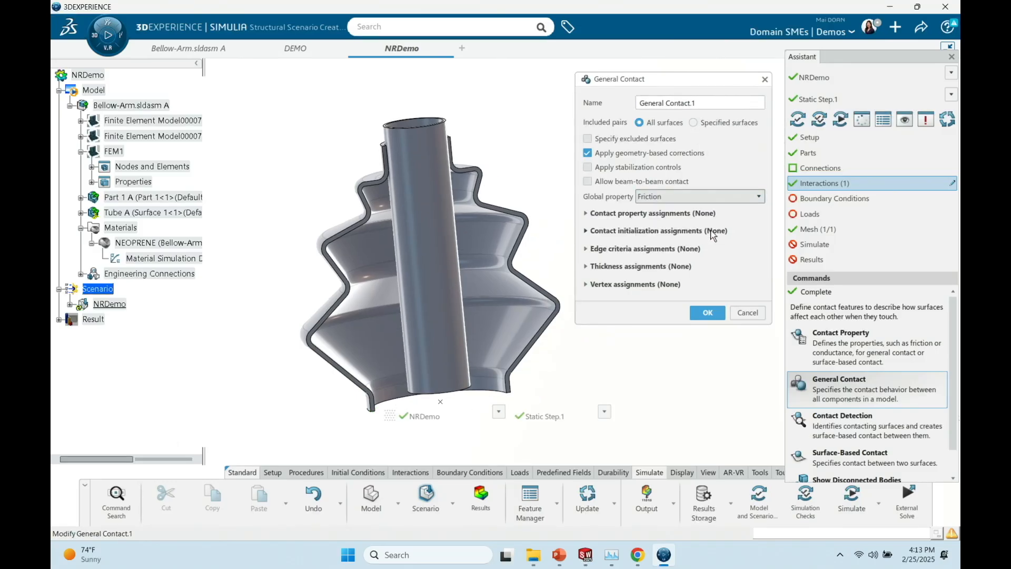
- Add a contact property assignment pairing the tube's face as Surface 1 with the bellow's top collar inner face as Surface 2
{"action": "middle_click_drag", "start_coordinate": [529, 191], "coordinate": [520, 169]}
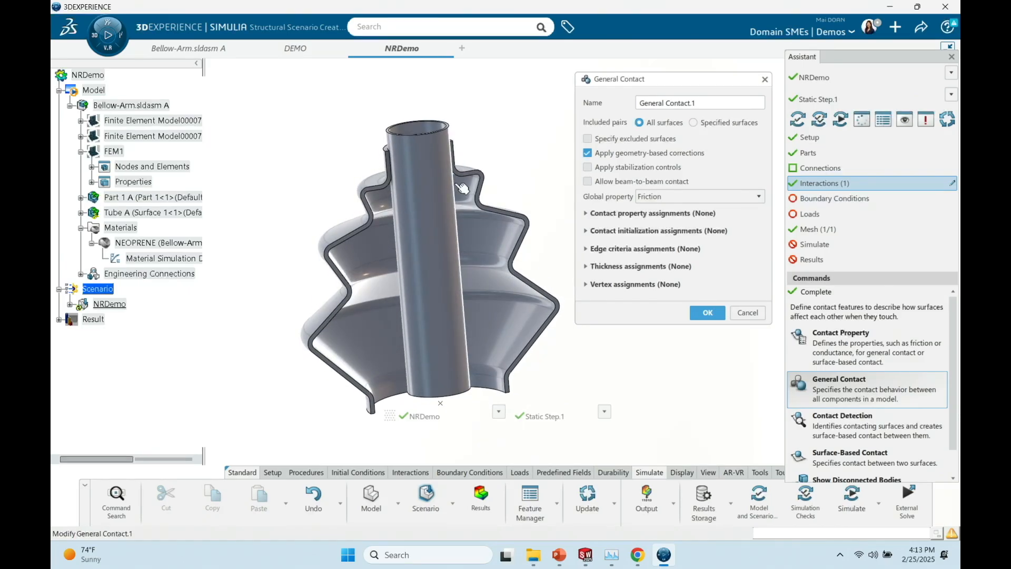
{"action": "middle_click_drag", "start_coordinate": [523, 185], "coordinate": [522, 169]}
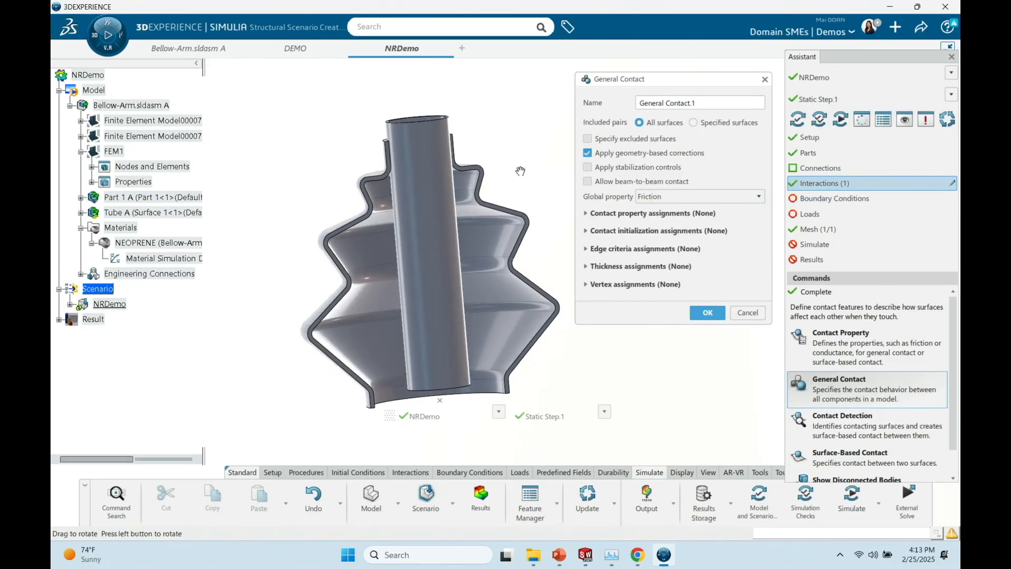
{"action": "left_click", "coordinate": [613, 214]}
{"action": "left_click", "coordinate": [639, 226]}
{"action": "scroll", "coordinate": [458, 187], "scroll_direction": "up", "scroll_amount": 5}
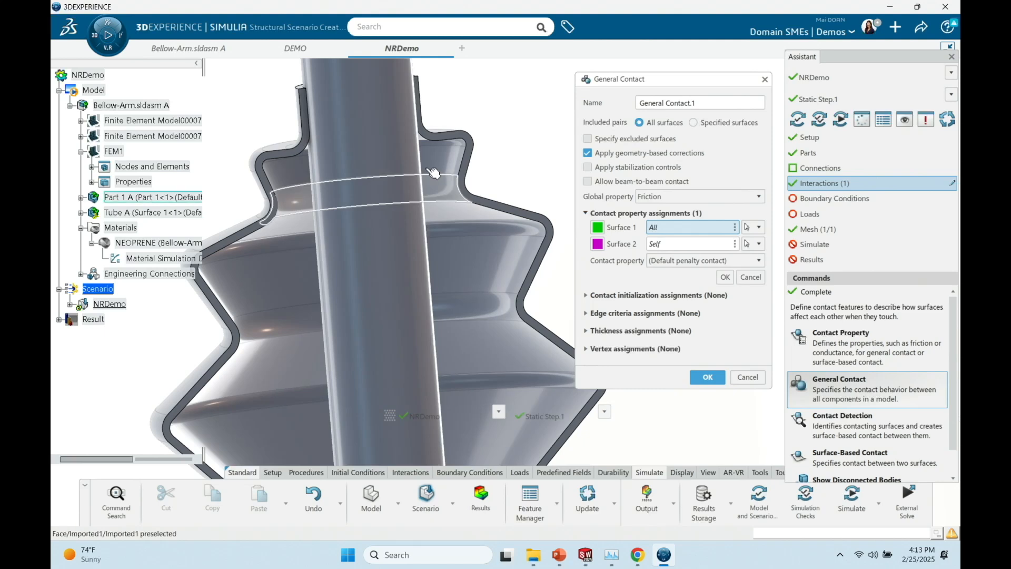
{"action": "left_click", "coordinate": [400, 133]}
{"action": "scroll", "coordinate": [441, 168], "scroll_direction": "down", "scroll_amount": 5}
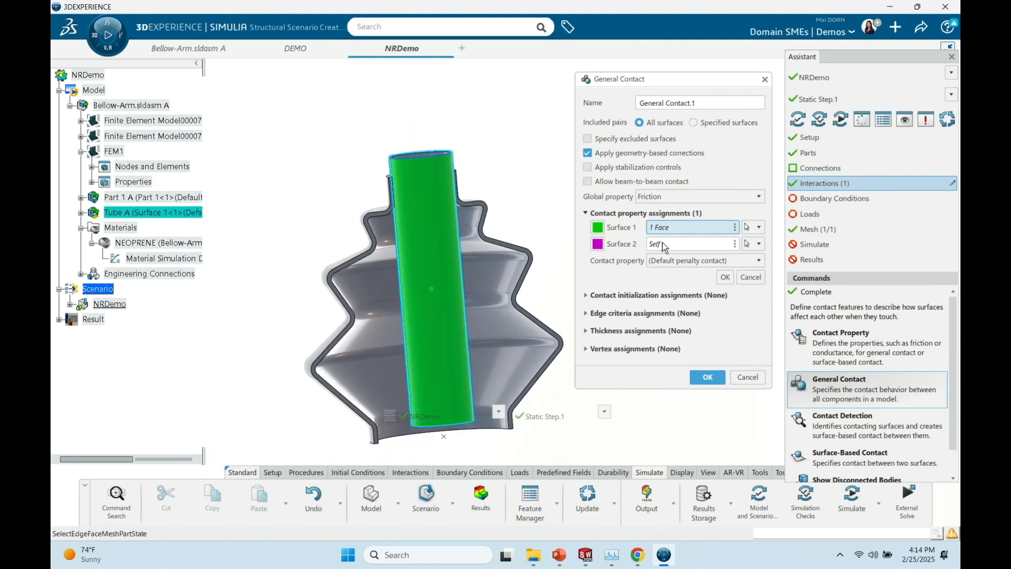
{"action": "left_click", "coordinate": [664, 245]}
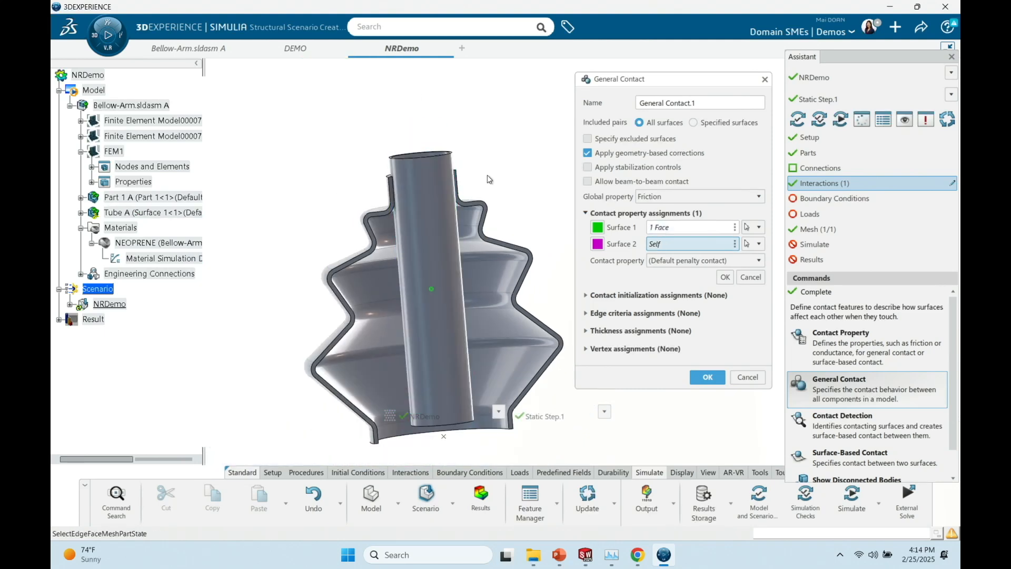
{"action": "left_click", "coordinate": [445, 189]}
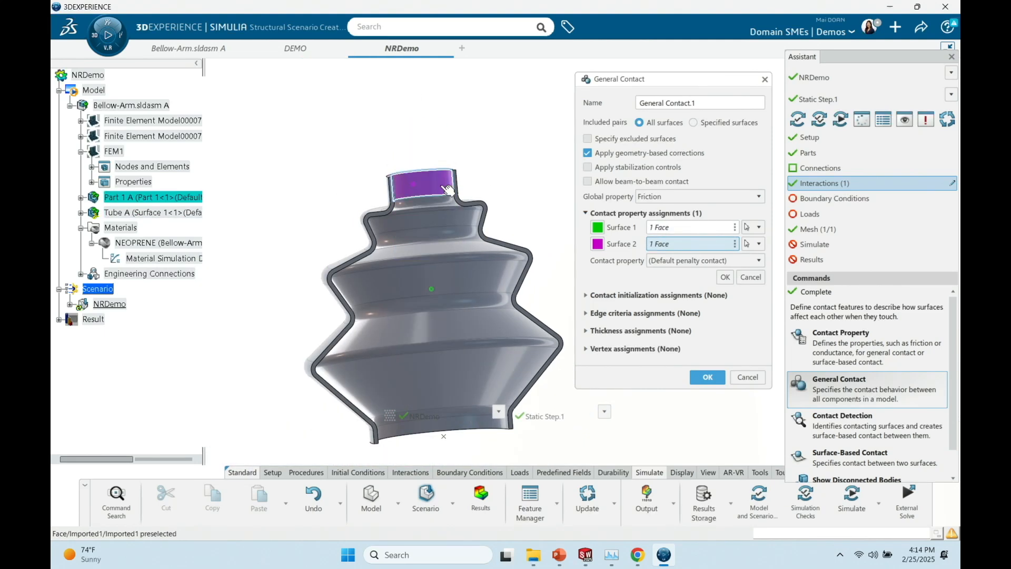
- Set the face pair's contact property to Bonded and create the general contact
{"action": "left_click", "coordinate": [665, 261]}
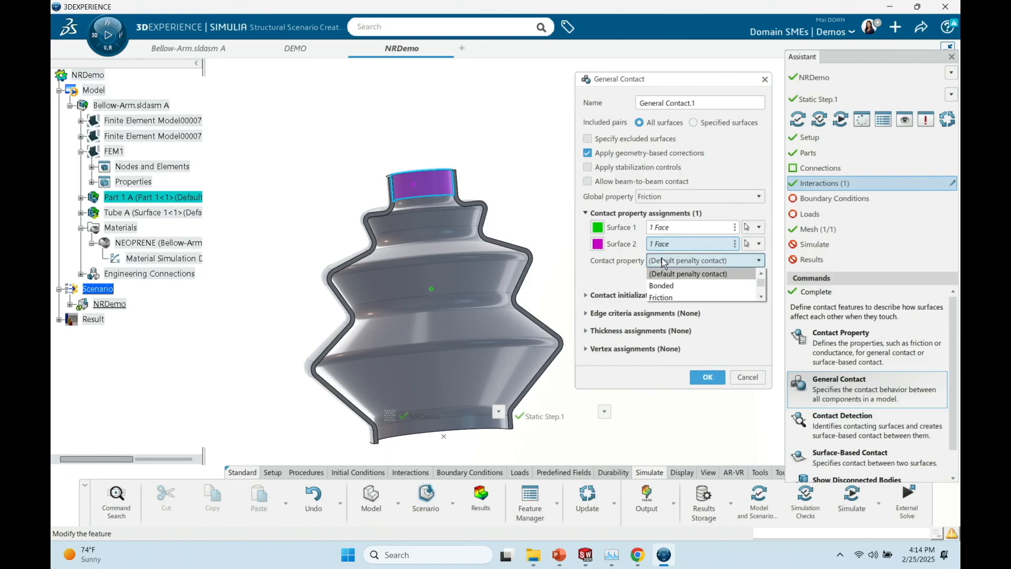
{"action": "left_click", "coordinate": [673, 291]}
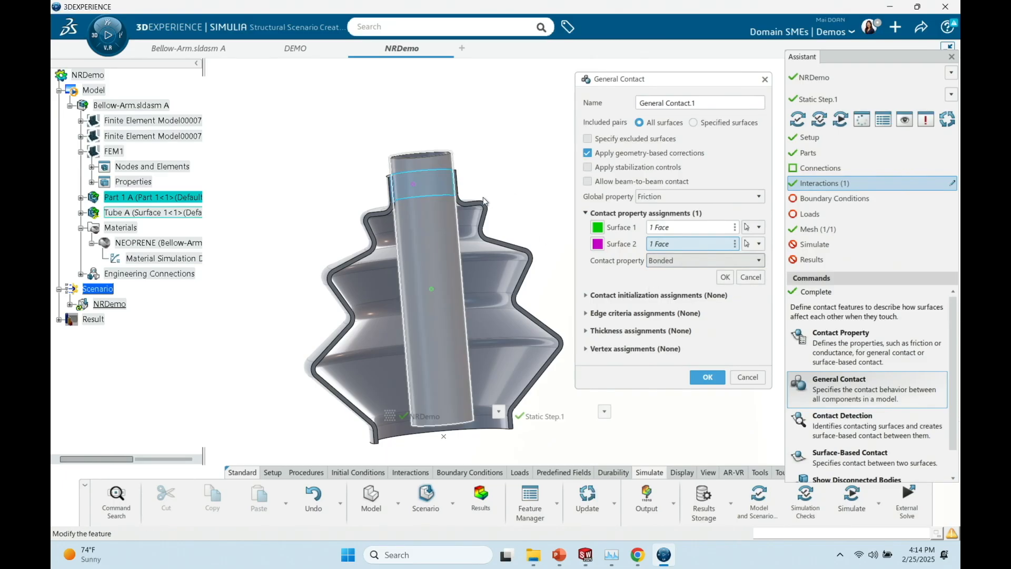
{"action": "left_click", "coordinate": [724, 278]}
{"action": "left_click", "coordinate": [708, 418]}
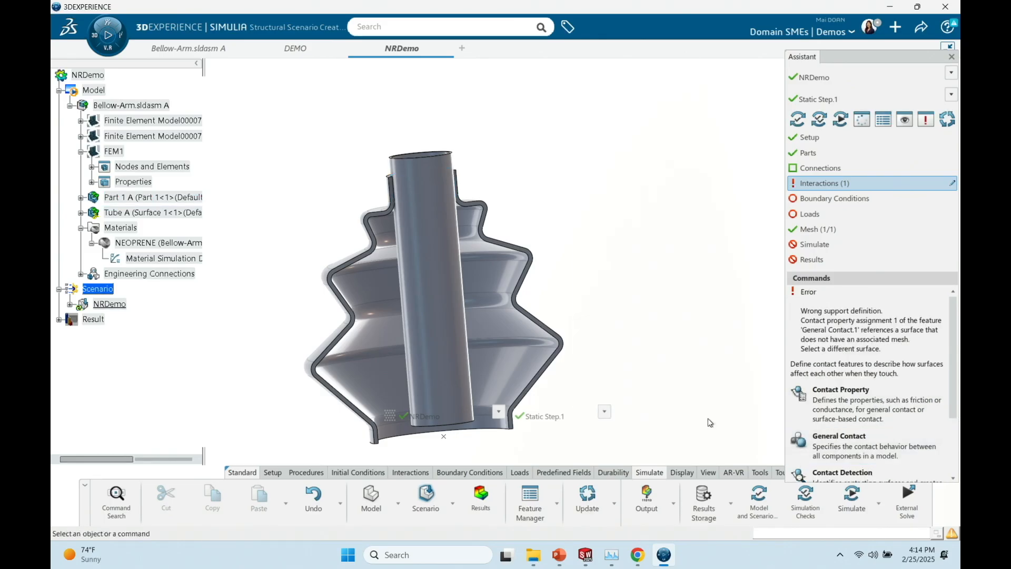
- Open the general contact from the Feature Manager and check its global property and the surfaces of its Bonded contact assignment
{"action": "middle_click_drag", "start_coordinate": [574, 301], "coordinate": [638, 267]}
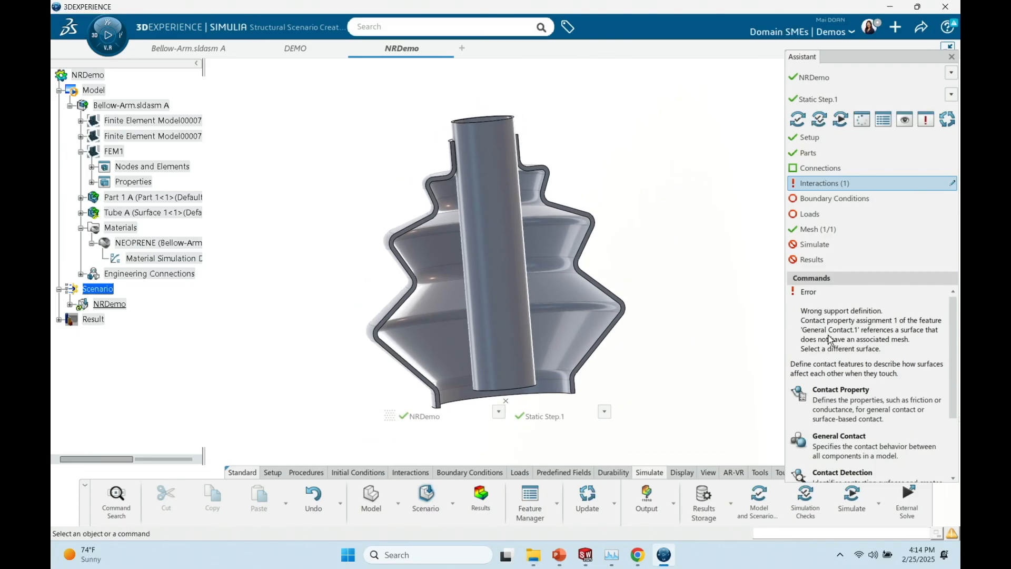
{"action": "right_click", "coordinate": [645, 254]}
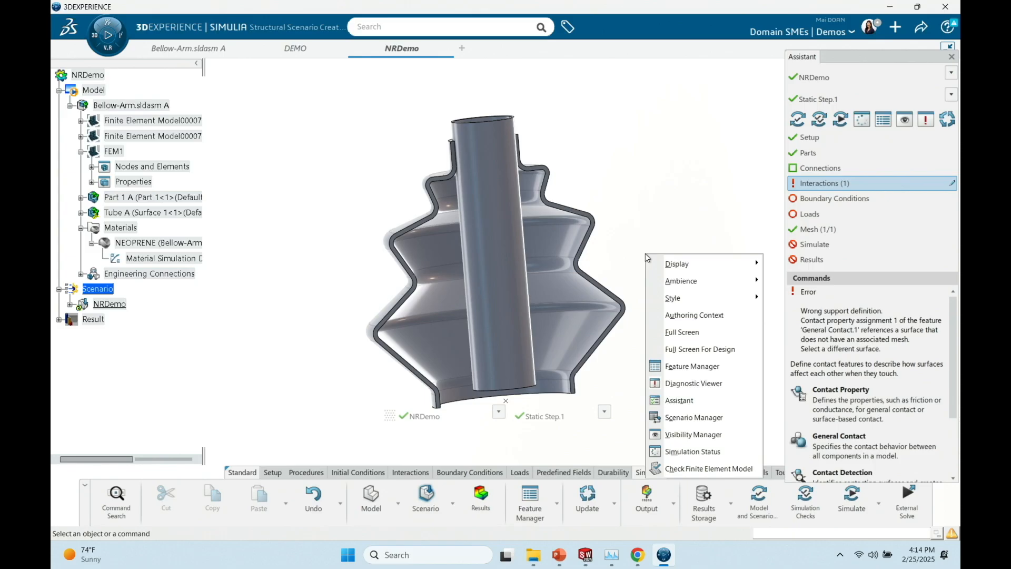
{"action": "left_click", "coordinate": [705, 366]}
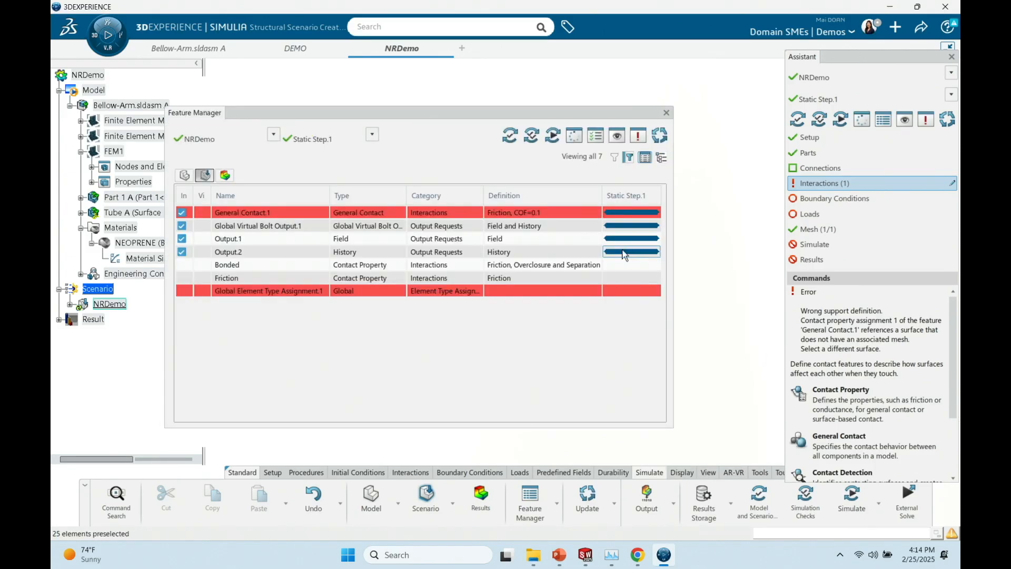
{"action": "double_click", "coordinate": [308, 212]}
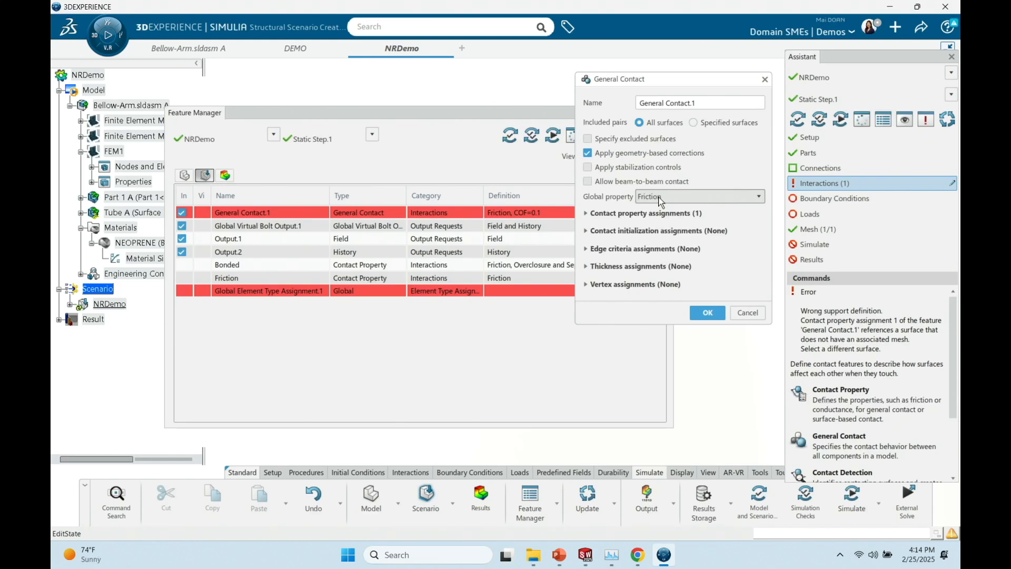
{"action": "left_click", "coordinate": [602, 215]}
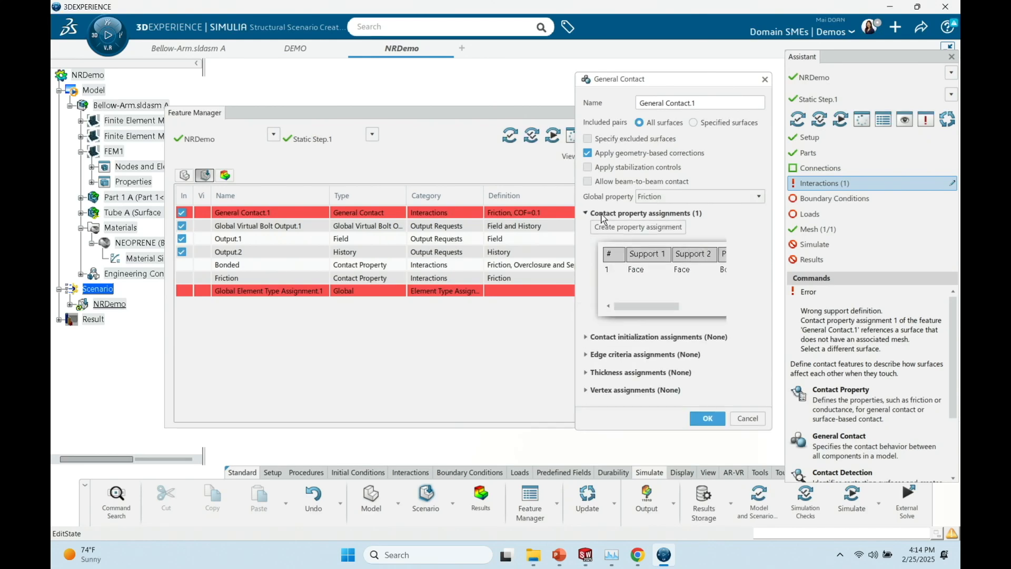
{"action": "left_click", "coordinate": [691, 198]}
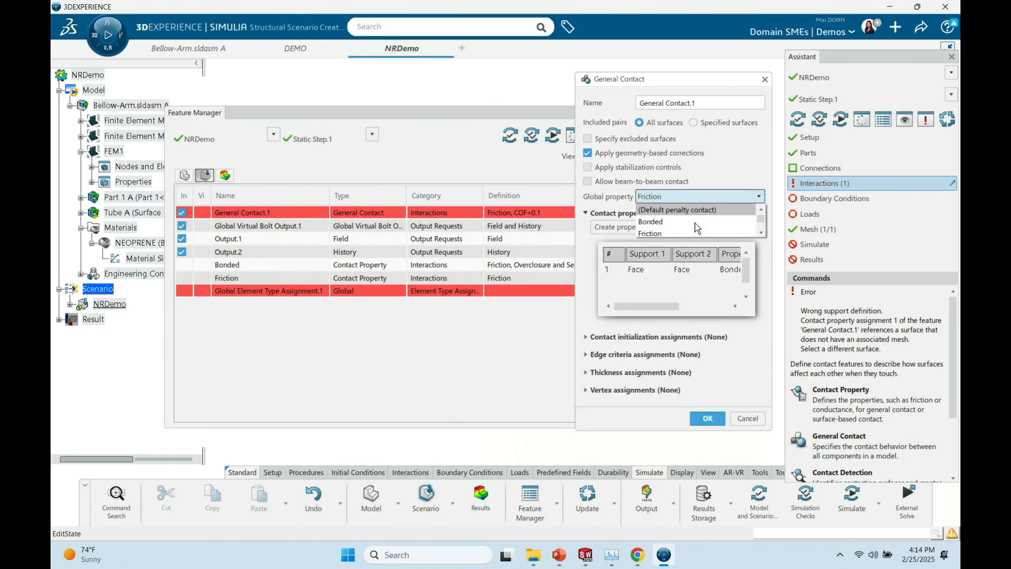
{"action": "left_click", "coordinate": [695, 85]}
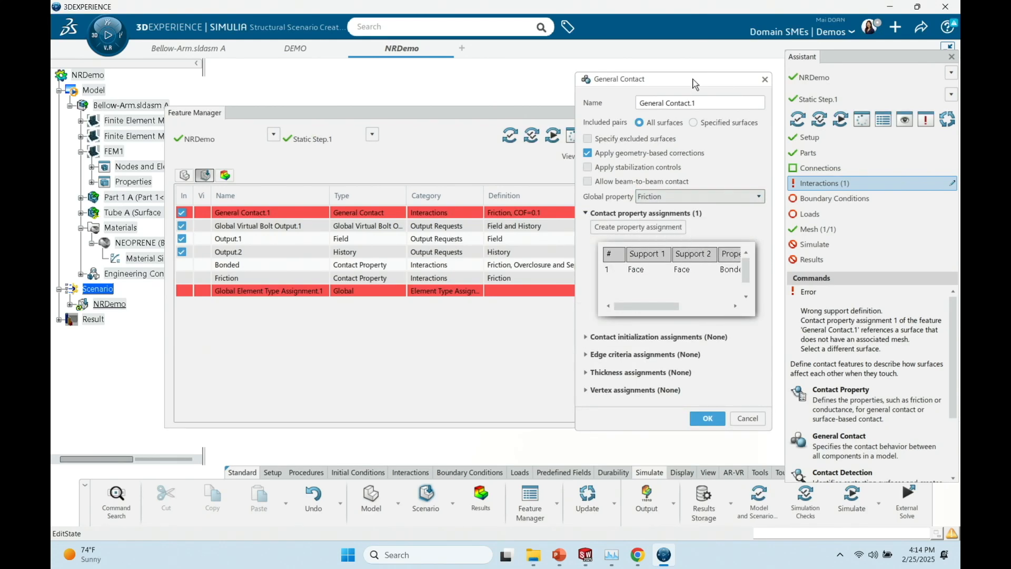
{"action": "left_click", "coordinate": [644, 271]}
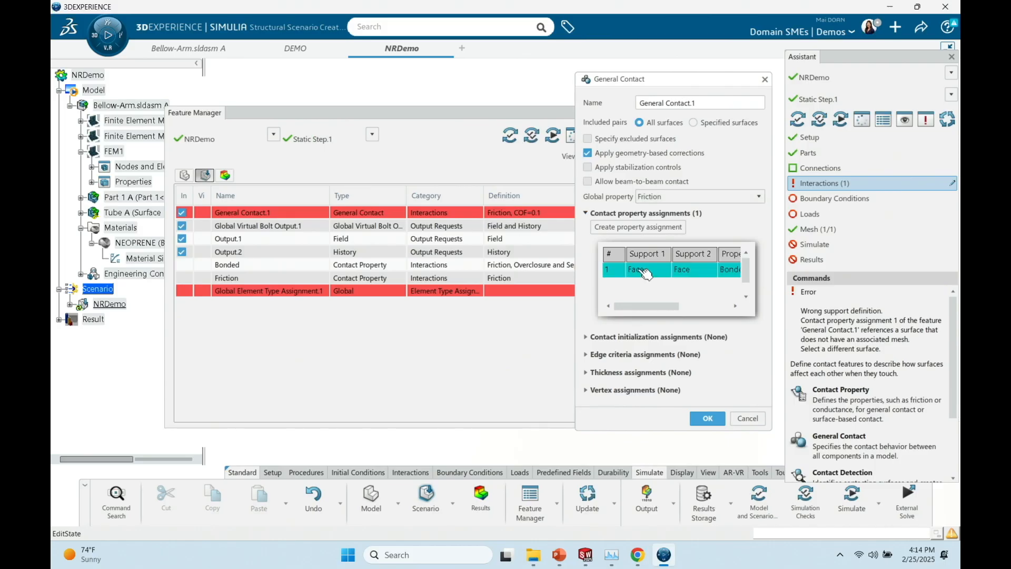
{"action": "double_click", "coordinate": [646, 273]}
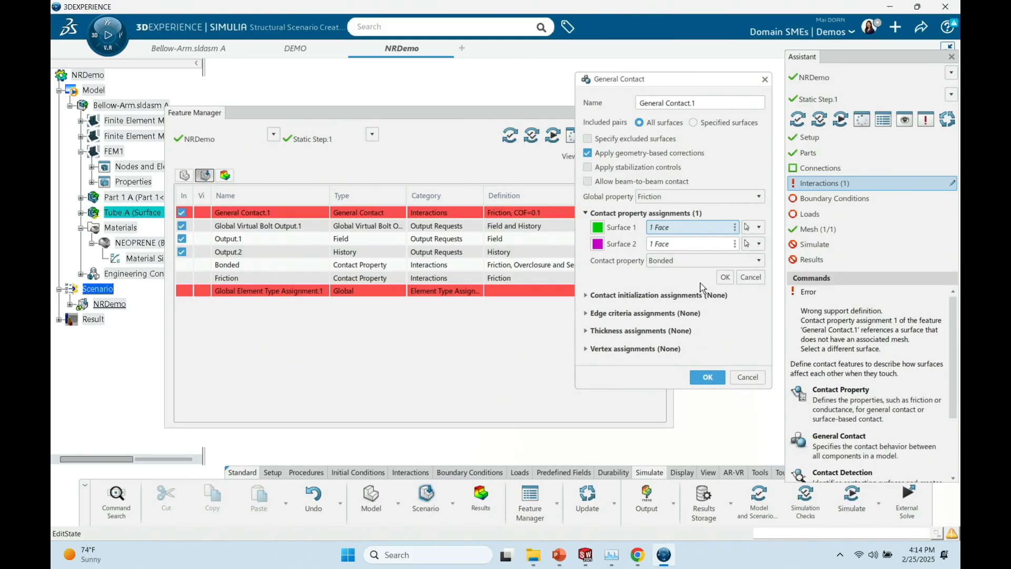
{"action": "left_click", "coordinate": [706, 383]}
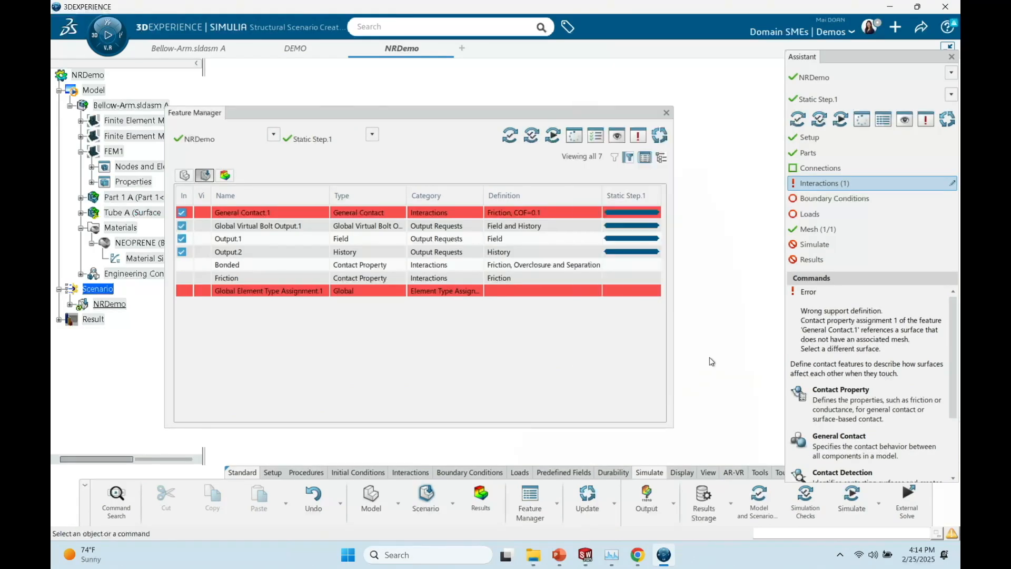
- Accept the global element type assignment and replace the scenario's finite element model with FEM1, running the model check
{"action": "double_click", "coordinate": [458, 294]}
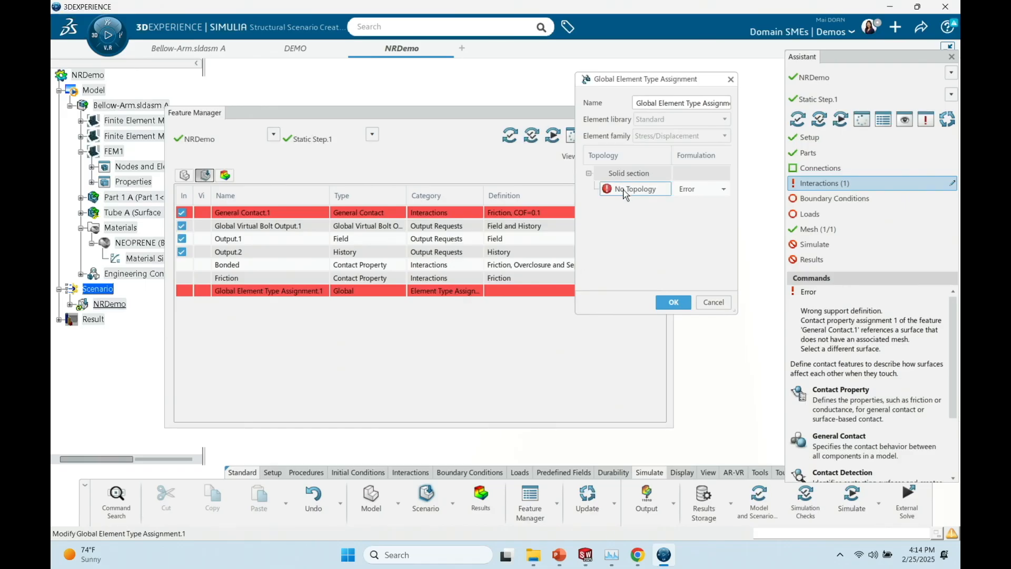
{"action": "left_click", "coordinate": [673, 302]}
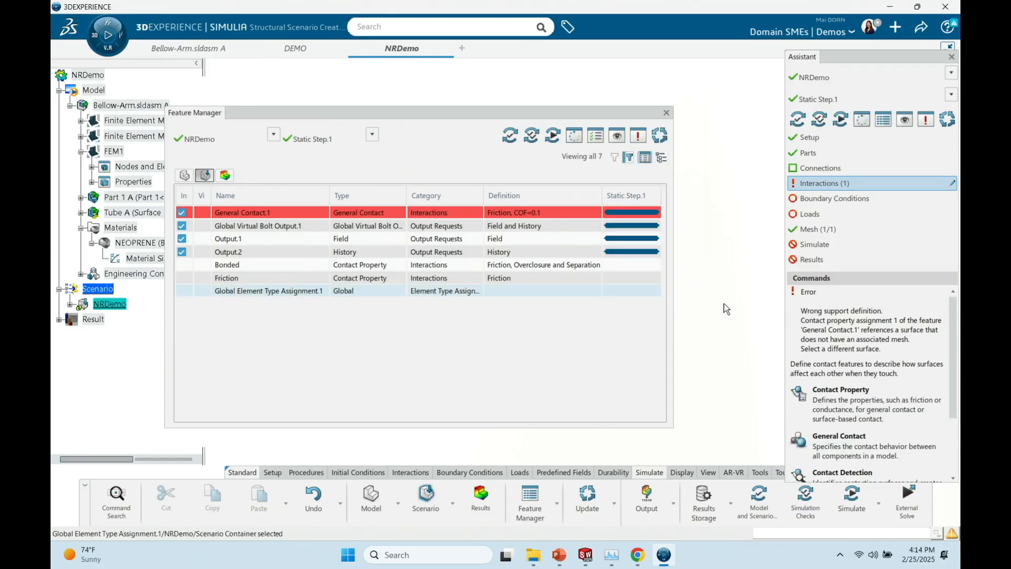
{"action": "left_click", "coordinate": [273, 469]}
{"action": "left_click", "coordinate": [632, 497]}
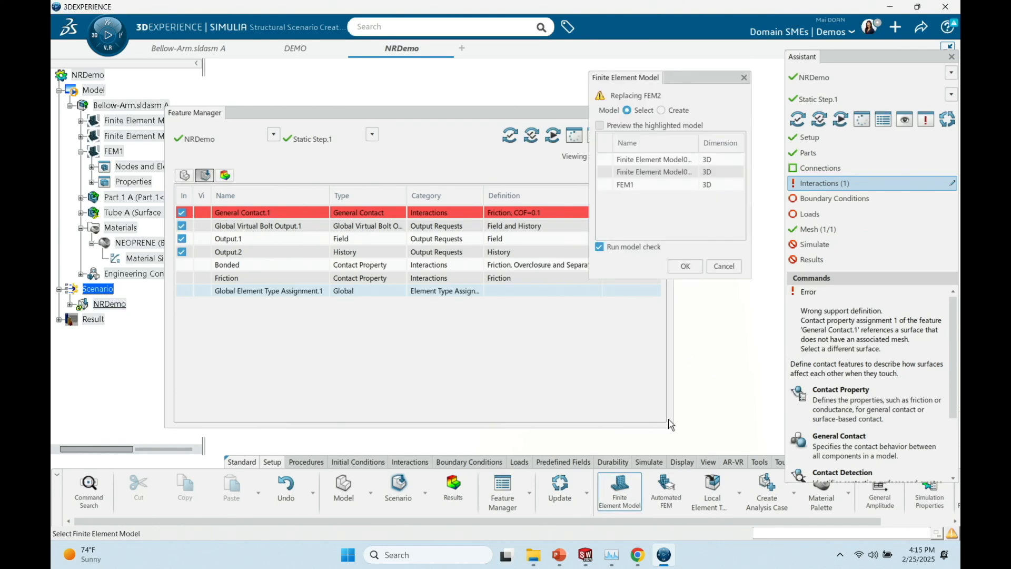
{"action": "left_click", "coordinate": [657, 187]}
{"action": "left_click", "coordinate": [685, 266]}
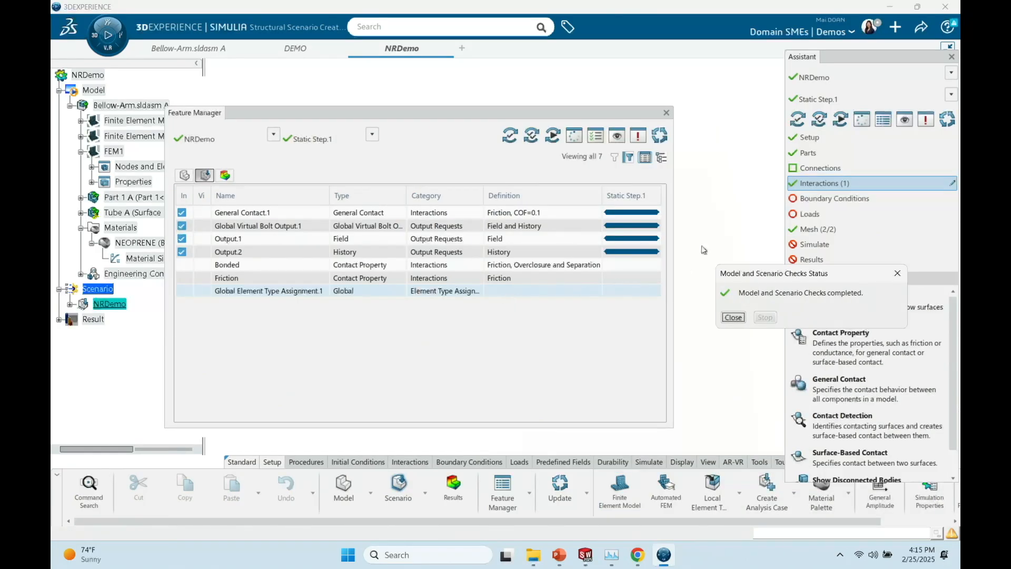
{"action": "left_click", "coordinate": [732, 318]}
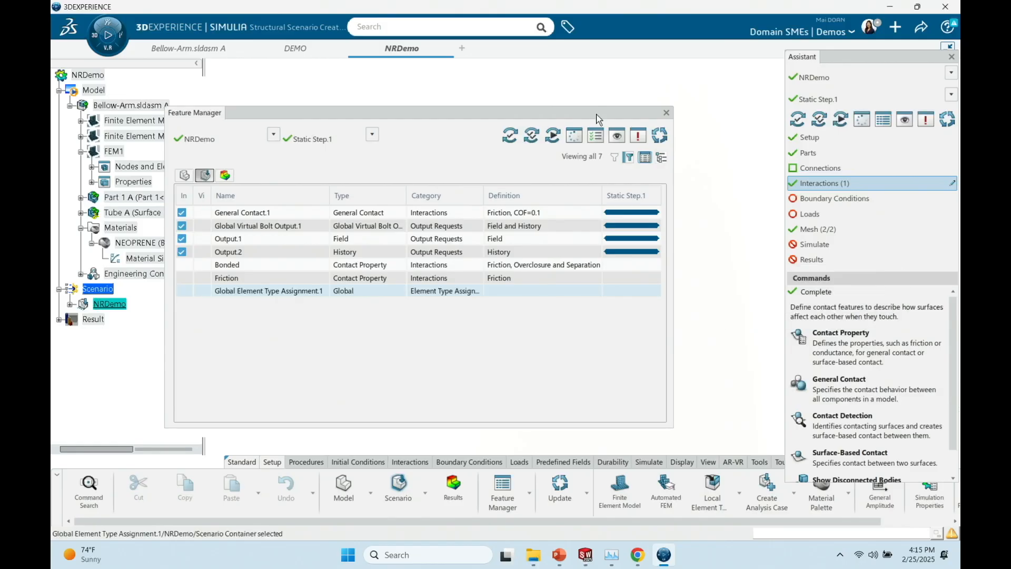
{"action": "left_click_drag", "start_coordinate": [597, 115], "coordinate": [627, 118]}
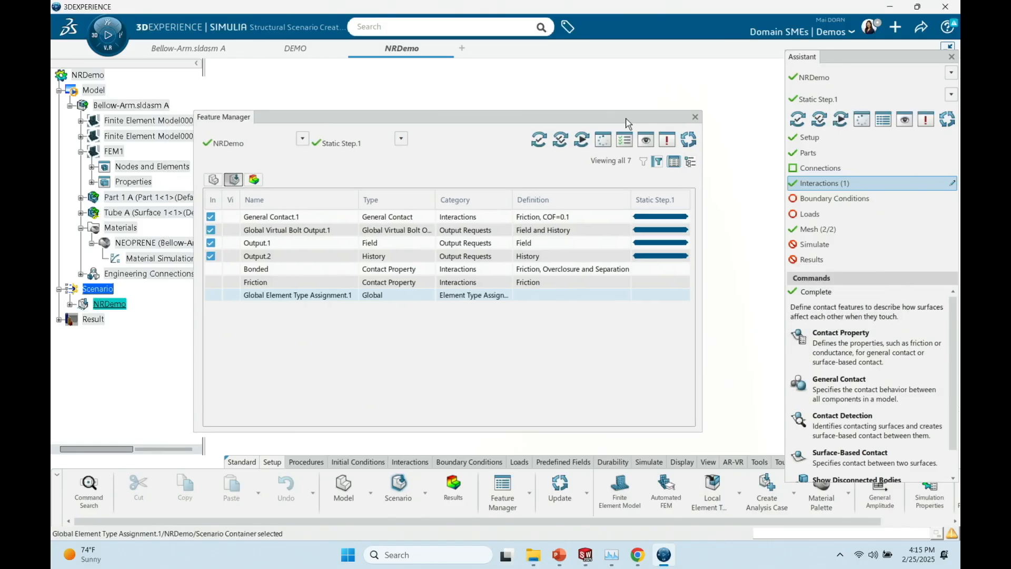
{"action": "left_click", "coordinate": [695, 117]}
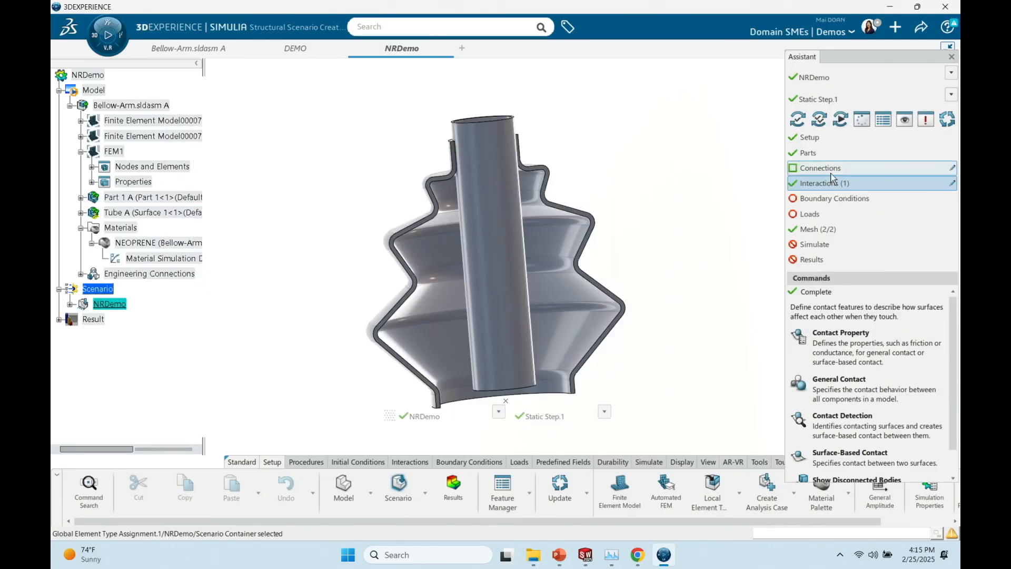
- Add a clamp boundary condition on the inner face of the bellow's bottom collar
{"action": "middle_click_drag", "start_coordinate": [701, 197], "coordinate": [687, 175]}
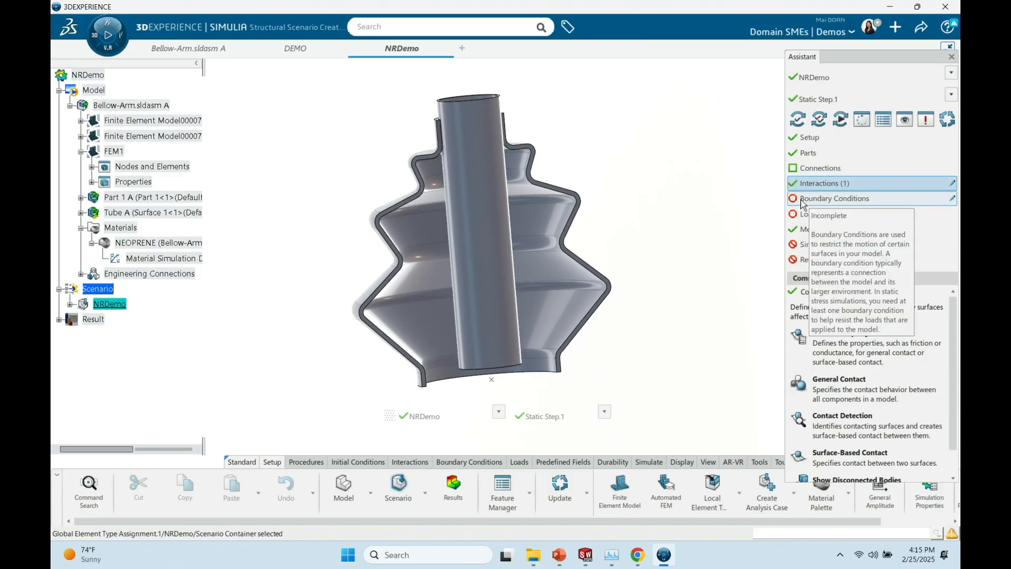
{"action": "left_click", "coordinate": [821, 199]}
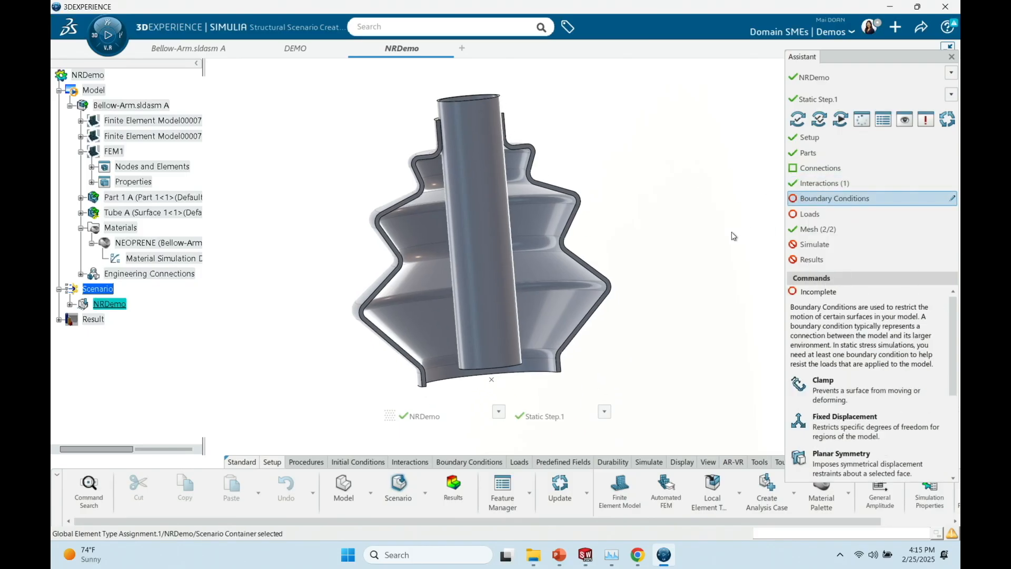
{"action": "middle_click_drag", "start_coordinate": [658, 247], "coordinate": [659, 275]}
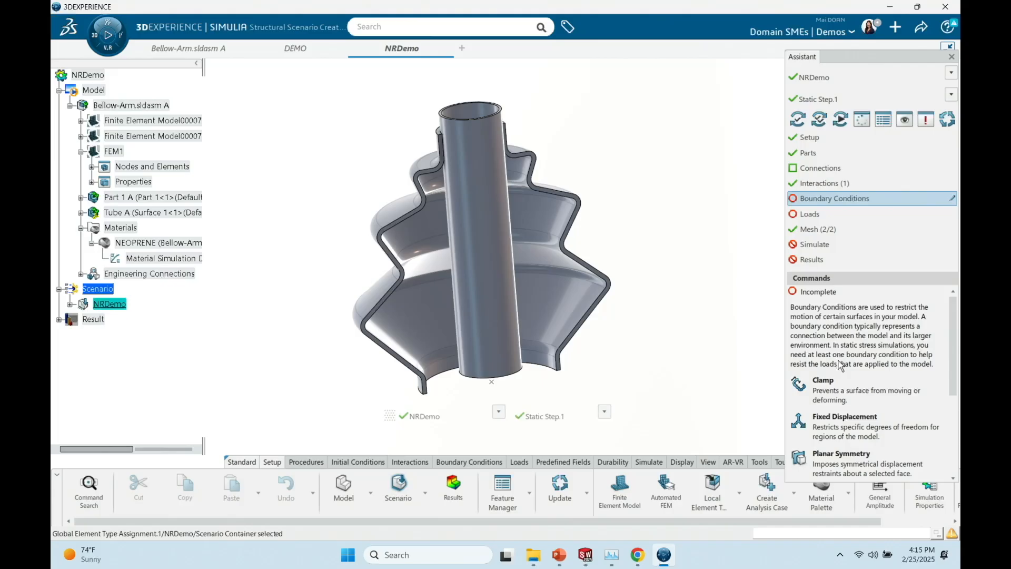
{"action": "left_click", "coordinate": [839, 389]}
{"action": "left_click", "coordinate": [550, 365]}
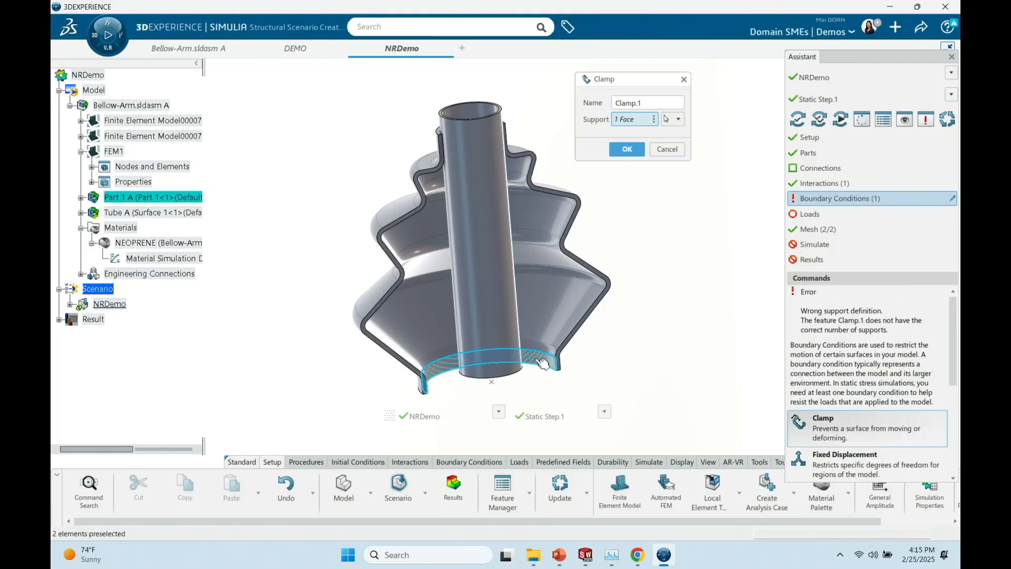
{"action": "left_click", "coordinate": [627, 149]}
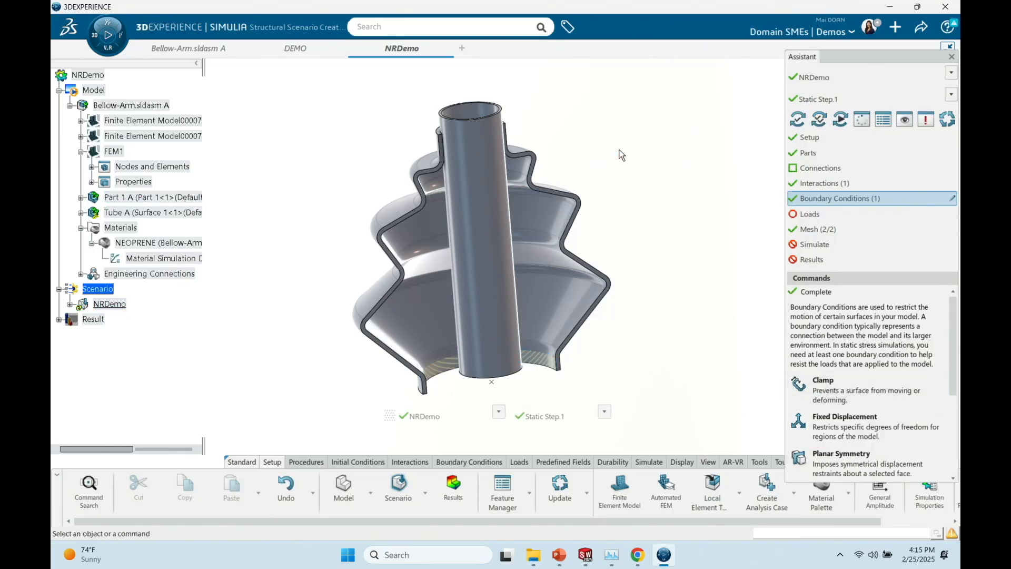
- Add a planar symmetry boundary condition on both cut faces of the half bellow
{"action": "middle_click_drag", "start_coordinate": [652, 217], "coordinate": [658, 189]}
{"action": "scroll", "coordinate": [889, 372], "scroll_direction": "down", "scroll_amount": 3}
{"action": "left_click", "coordinate": [839, 371]}
{"action": "scroll", "coordinate": [624, 276], "scroll_direction": "up", "scroll_amount": 2}
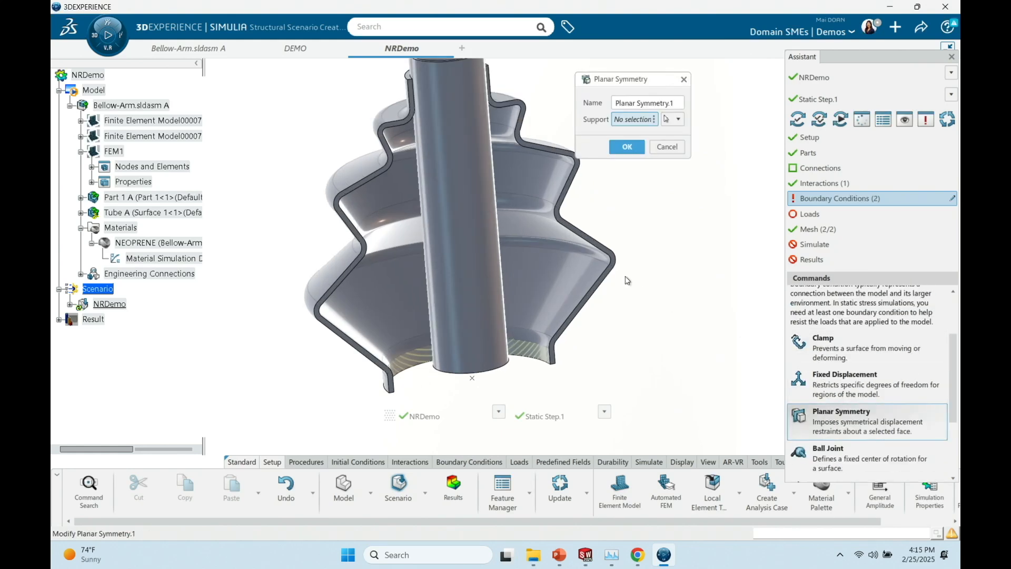
{"action": "left_click", "coordinate": [592, 241]}
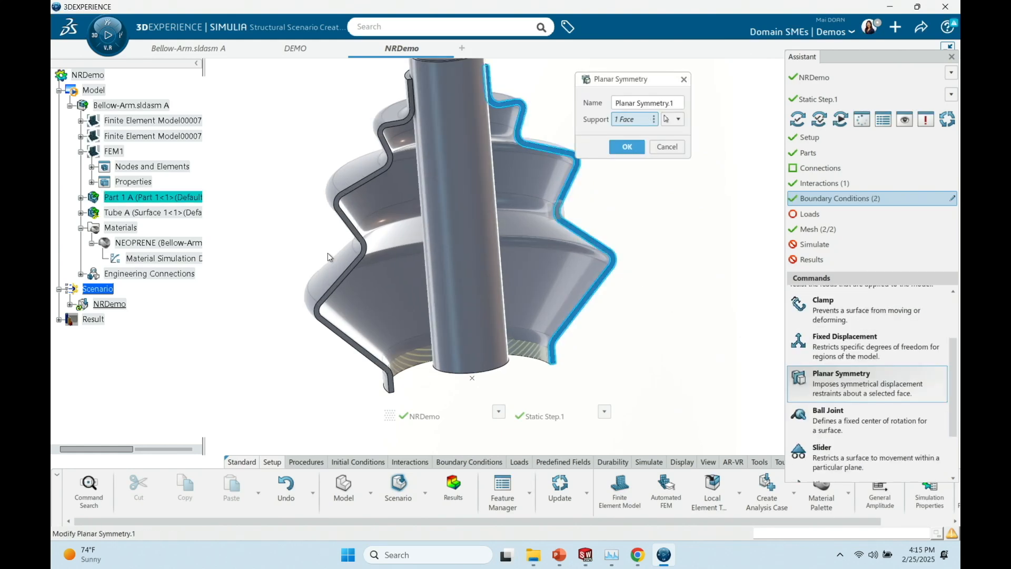
{"action": "left_click", "coordinate": [343, 244]}
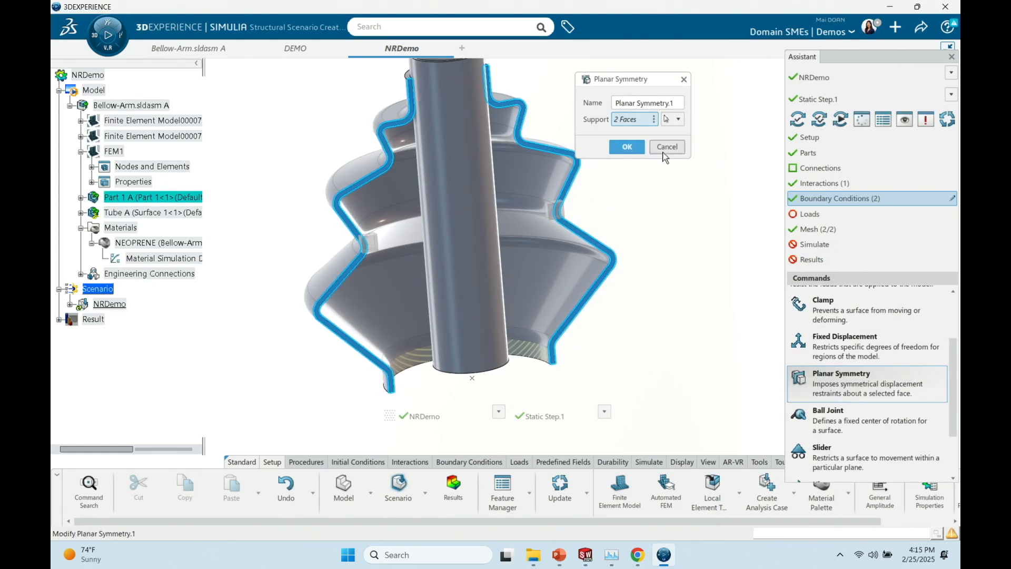
{"action": "left_click", "coordinate": [628, 147]}
- Add an applied translation of -40mm in Translation Z on the tube's top rim face, with orthogonal translations fixed
{"action": "mouse_move", "coordinate": [640, 222]}
{"action": "middle_mouse_down"}
{"action": "mouse_move", "coordinate": [586, 147]}
{"action": "mouse_move", "coordinate": [607, 157]}
{"action": "mouse_move", "coordinate": [628, 214]}
{"action": "middle_mouse_up"}
{"action": "scroll", "coordinate": [895, 411], "scroll_direction": "down", "scroll_amount": 2}
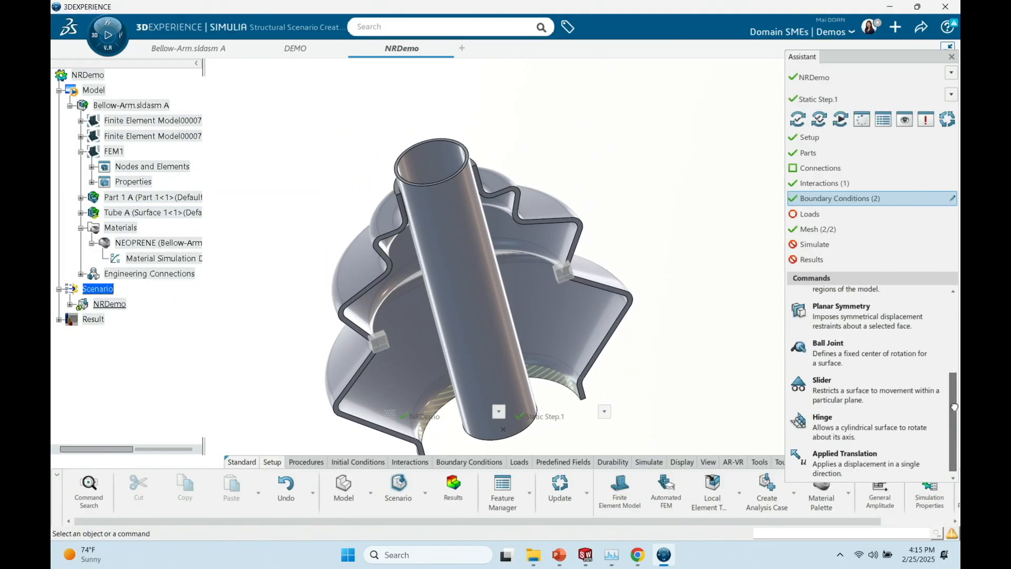
{"action": "left_click", "coordinate": [844, 457]}
{"action": "scroll", "coordinate": [482, 179], "scroll_direction": "up", "scroll_amount": 4}
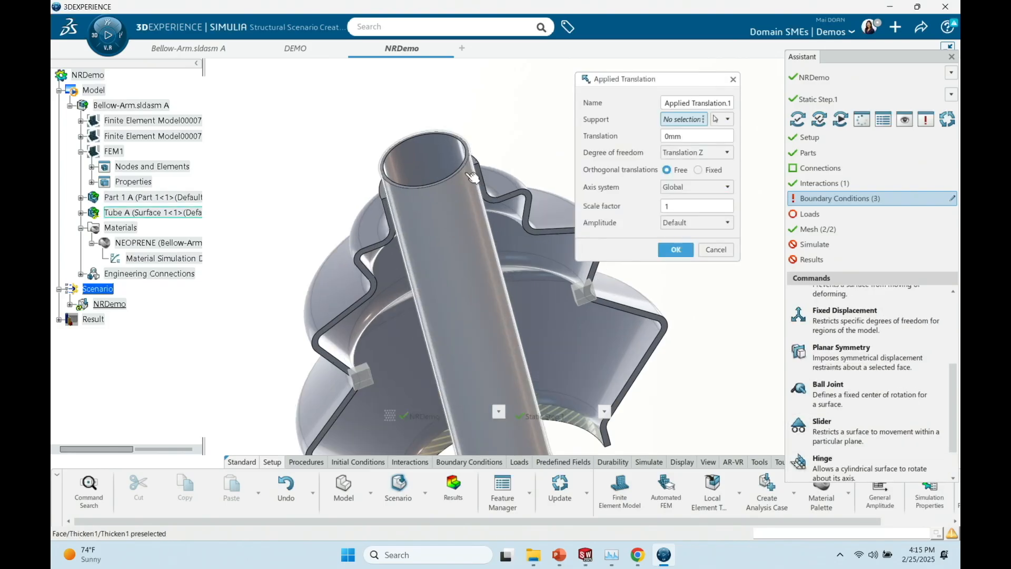
{"action": "left_click", "coordinate": [473, 142]}
{"action": "left_click", "coordinate": [705, 137]}
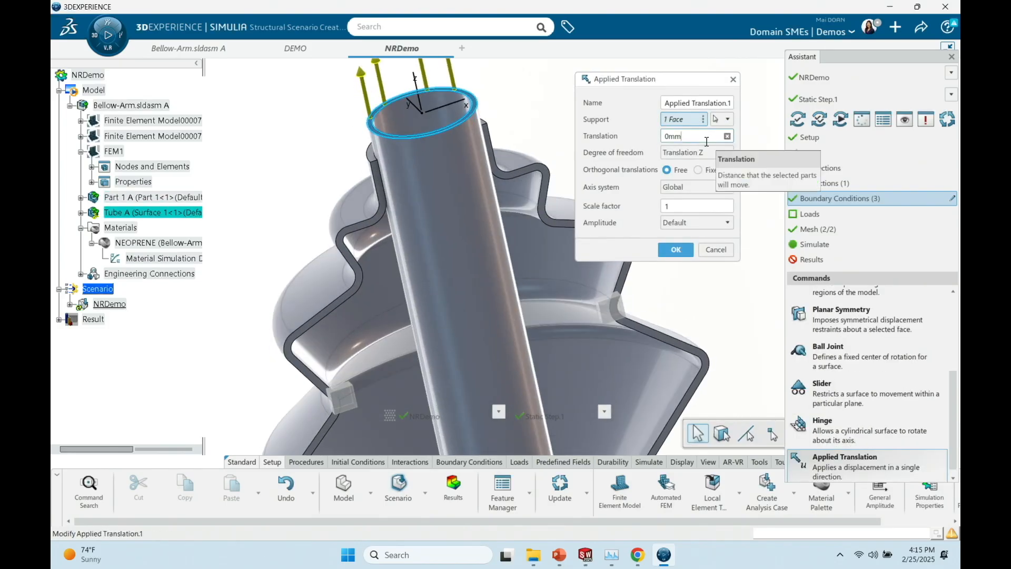
{"action": "double_click", "coordinate": [710, 136]}
{"action": "type", "text": "-40mm"}
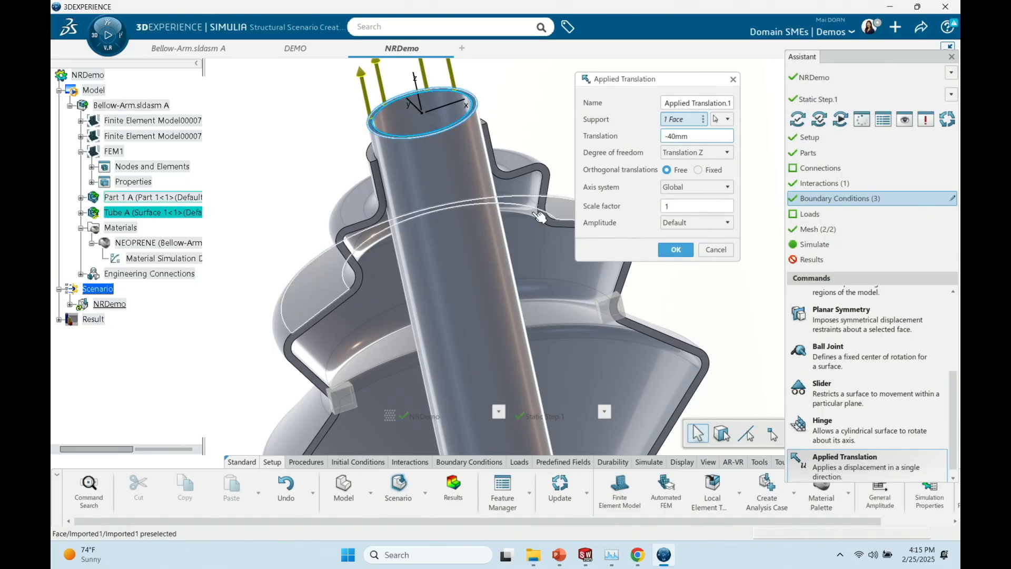
{"action": "left_click", "coordinate": [698, 170]}
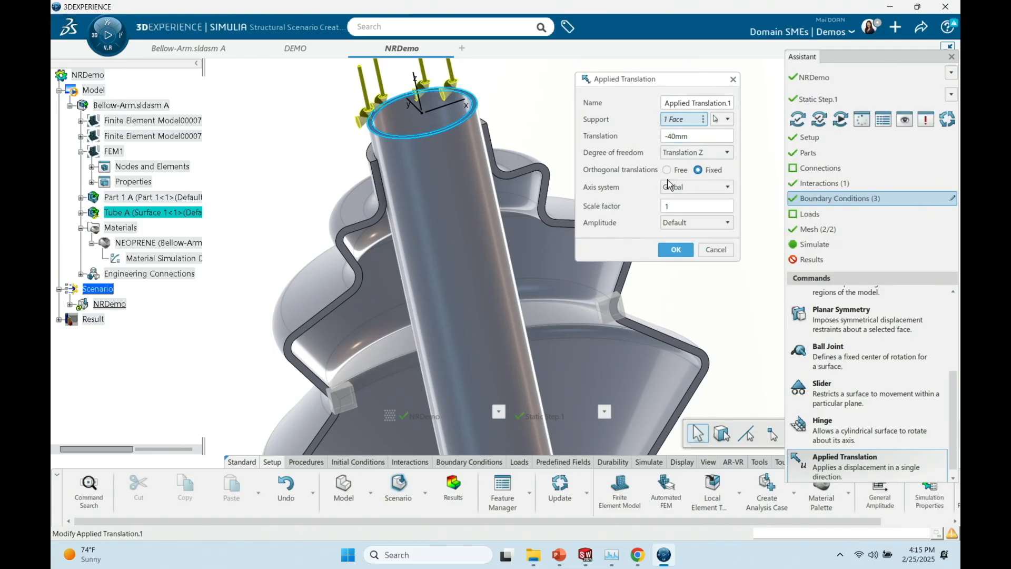
{"action": "mouse_move", "coordinate": [520, 171]}
{"action": "middle_mouse_down"}
{"action": "mouse_move", "coordinate": [513, 112]}
{"action": "mouse_move", "coordinate": [503, 178]}
{"action": "middle_mouse_up"}
{"action": "scroll", "coordinate": [511, 115], "scroll_direction": "down", "scroll_amount": 4}
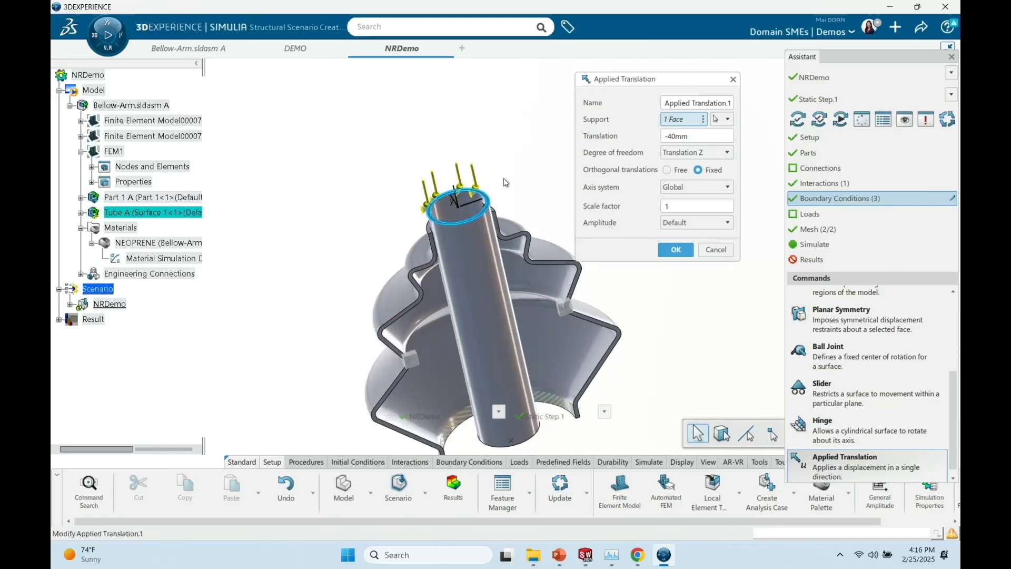
{"action": "left_click", "coordinate": [675, 250]}
- Check the assembly's mesh, run the NRDemo simulation at the Local interactive location, and close its status once solved
{"action": "middle_click_drag", "start_coordinate": [651, 255], "coordinate": [715, 205]}
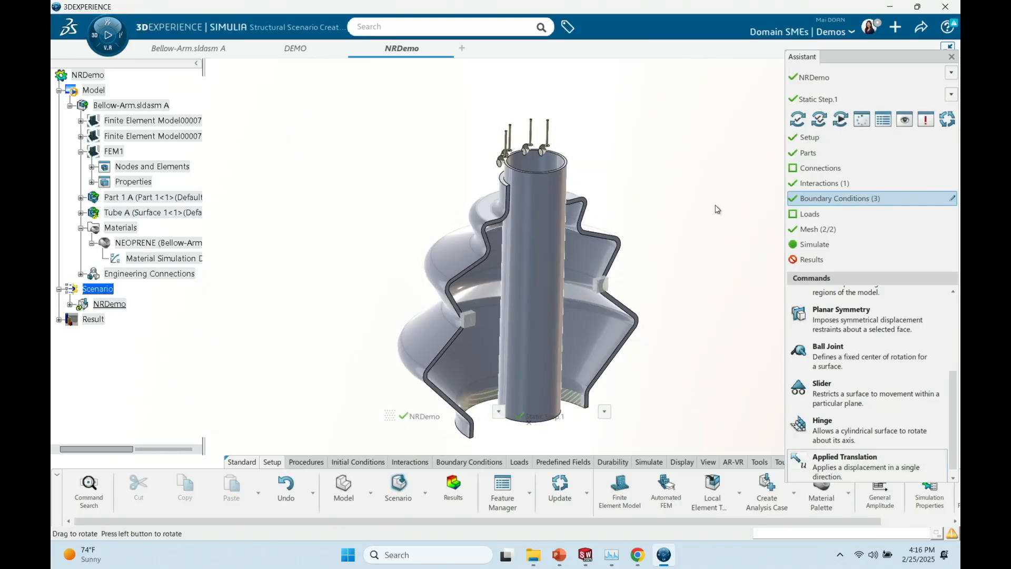
{"action": "left_click", "coordinate": [838, 232]}
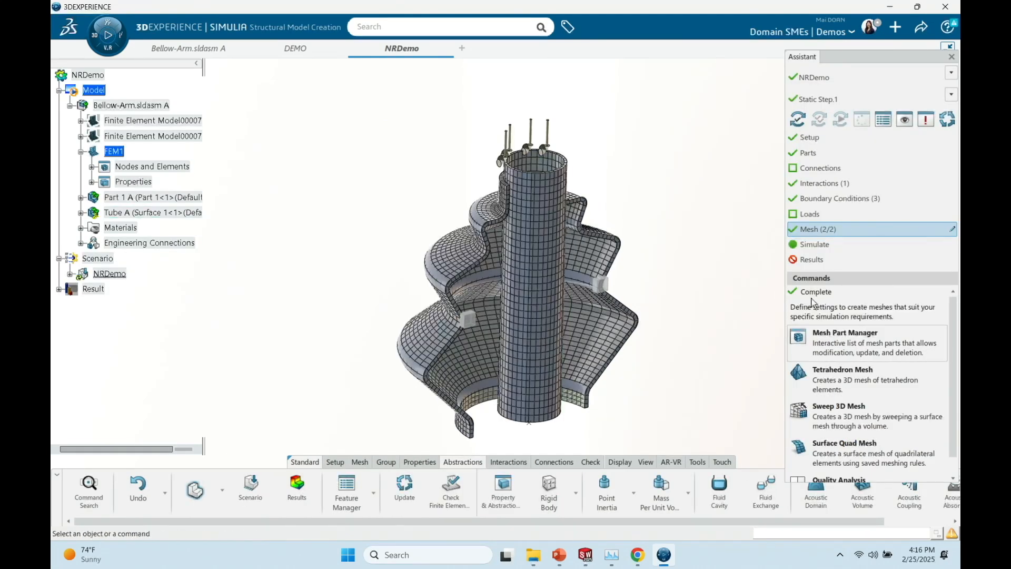
{"action": "left_click", "coordinate": [819, 245]}
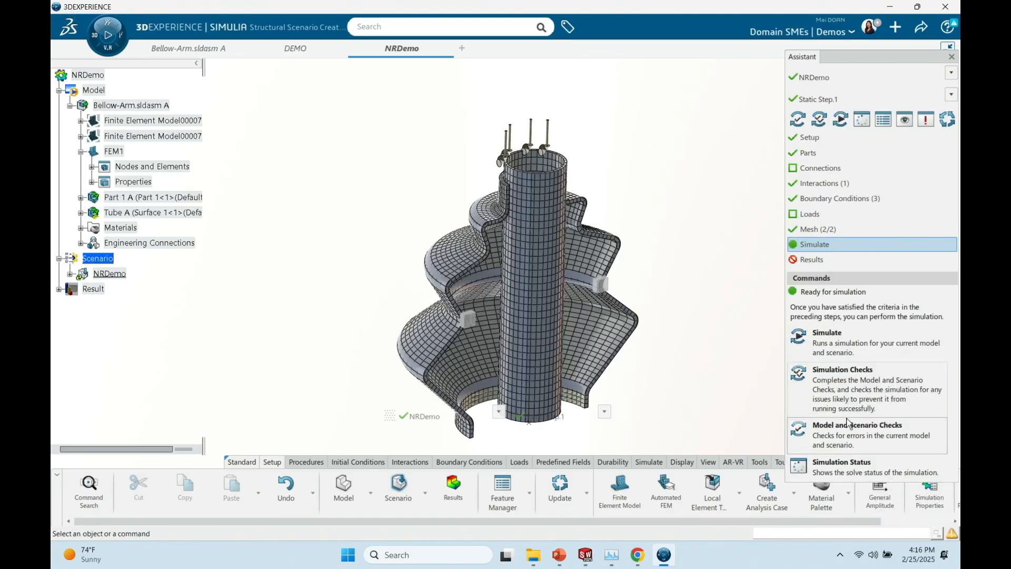
{"action": "left_click", "coordinate": [831, 342]}
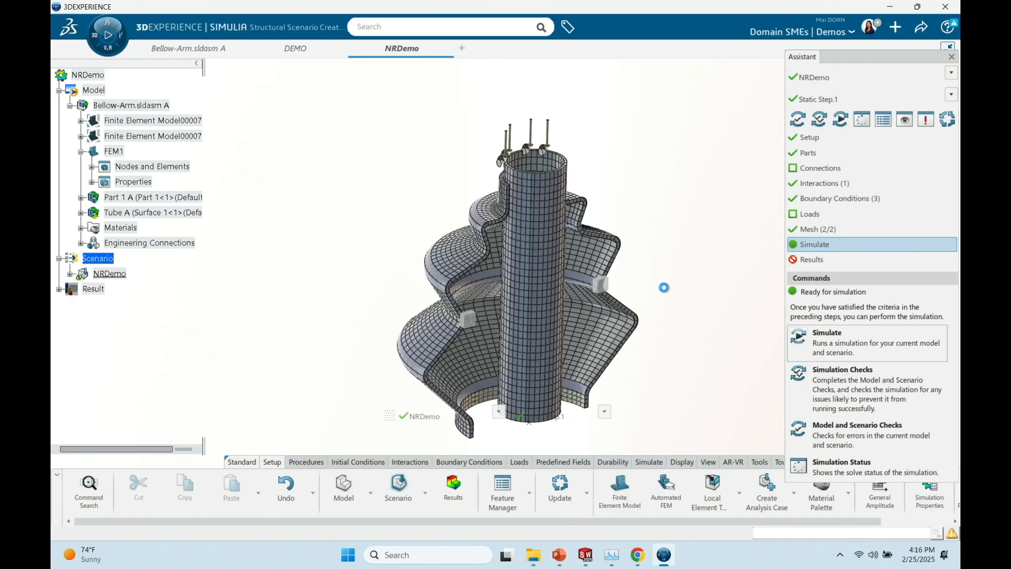
{"action": "left_click", "coordinate": [366, 211]}
{"action": "double_click", "coordinate": [363, 207]}
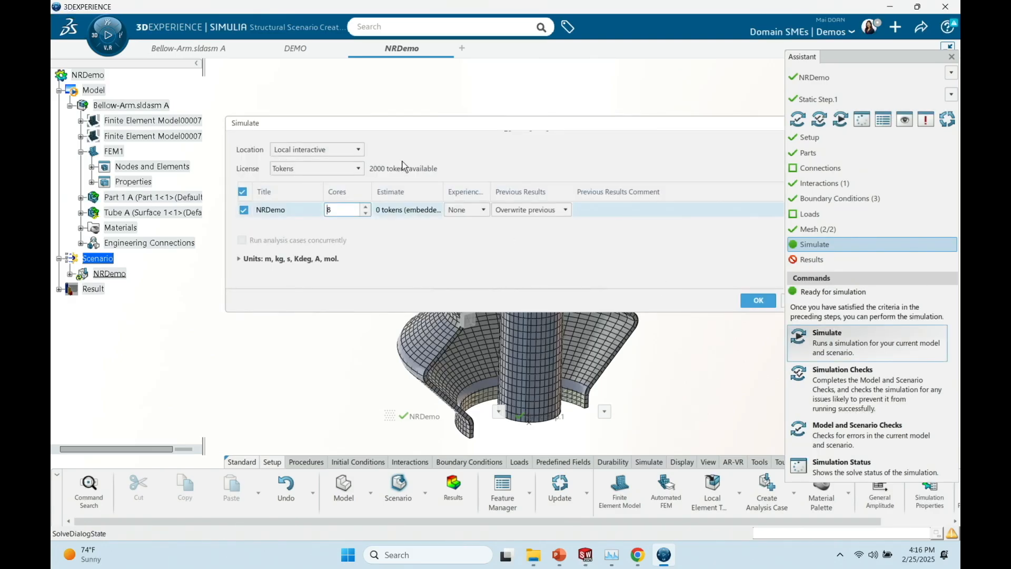
{"action": "left_click_drag", "start_coordinate": [649, 130], "coordinate": [601, 131]}
{"action": "left_click", "coordinate": [711, 304]}
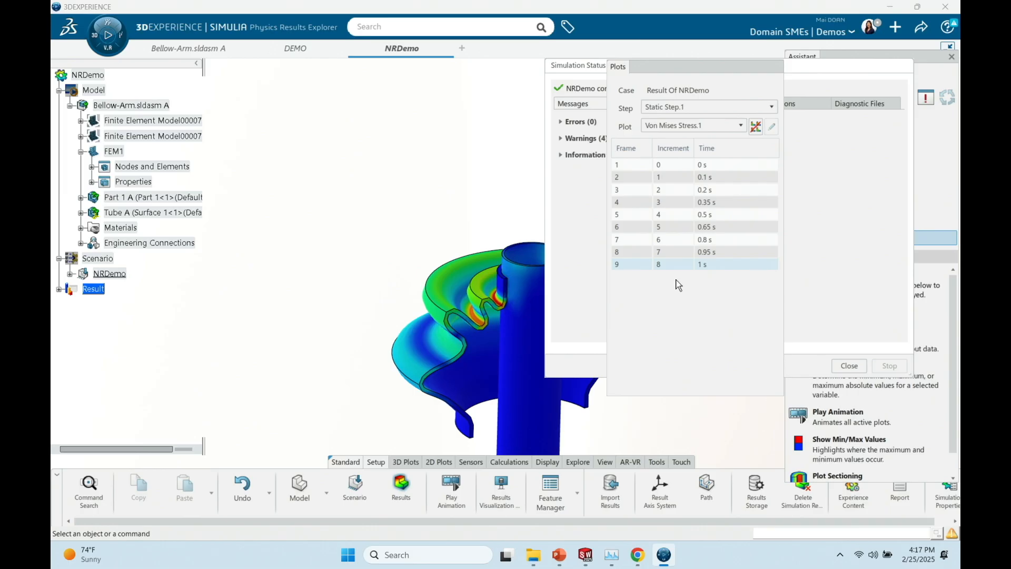
{"action": "left_click", "coordinate": [854, 368]}
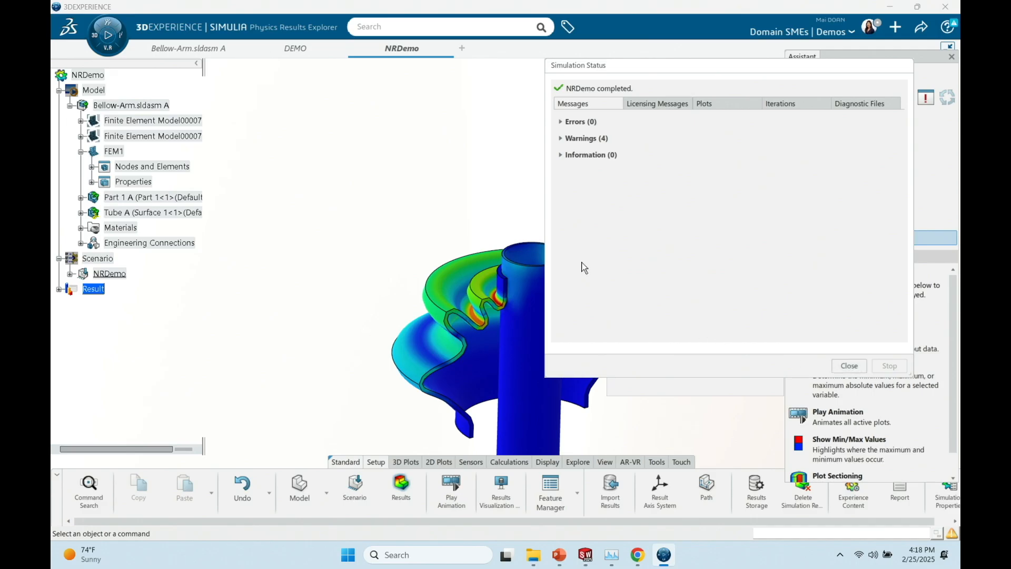
{"action": "left_click_drag", "start_coordinate": [653, 67], "coordinate": [439, 72]}
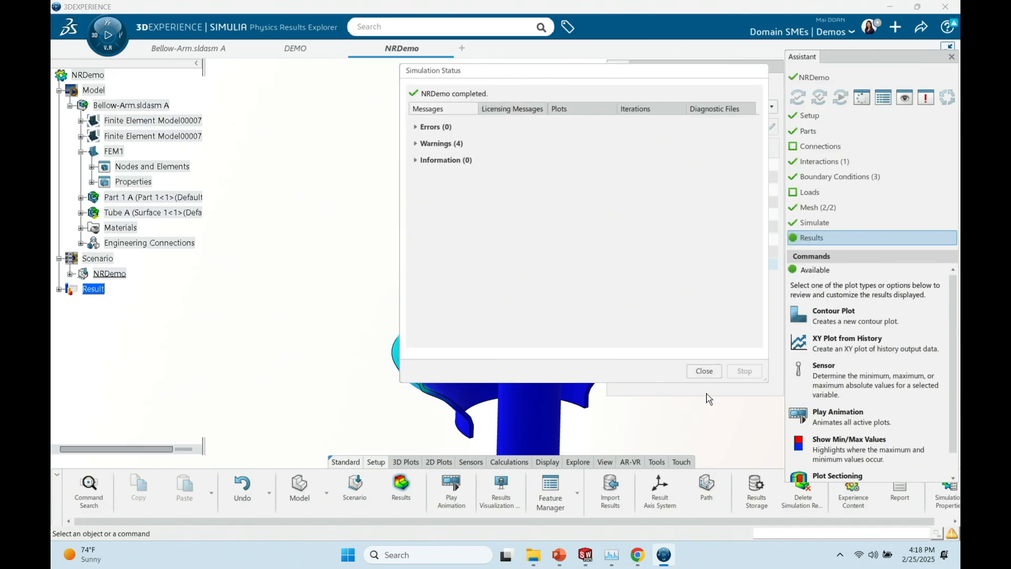
{"action": "left_click", "coordinate": [710, 372]}
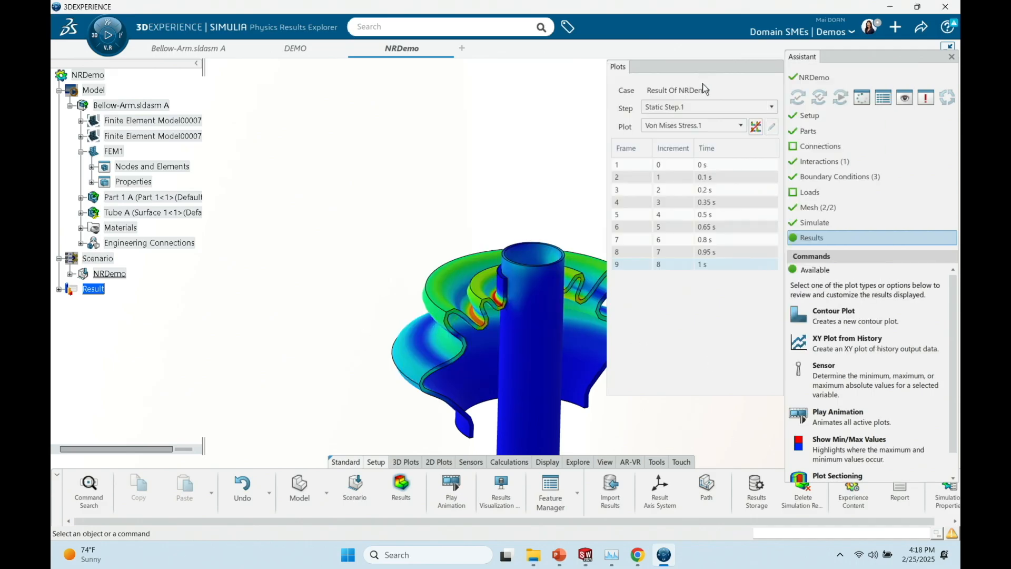
- Examine the von Mises stress plot at frames 8, 6, 5 and 9 of Static Step.1
{"action": "middle_click_drag", "start_coordinate": [582, 162], "coordinate": [510, 130]}
{"action": "left_click", "coordinate": [655, 252]}
{"action": "left_click", "coordinate": [651, 227]}
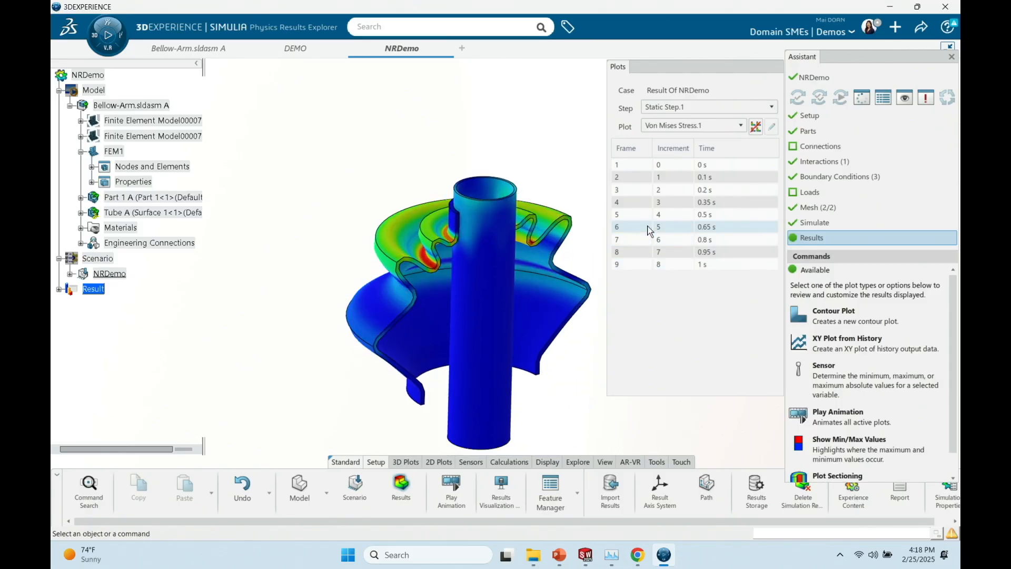
{"action": "left_click", "coordinate": [650, 215]}
{"action": "left_click", "coordinate": [645, 264]}
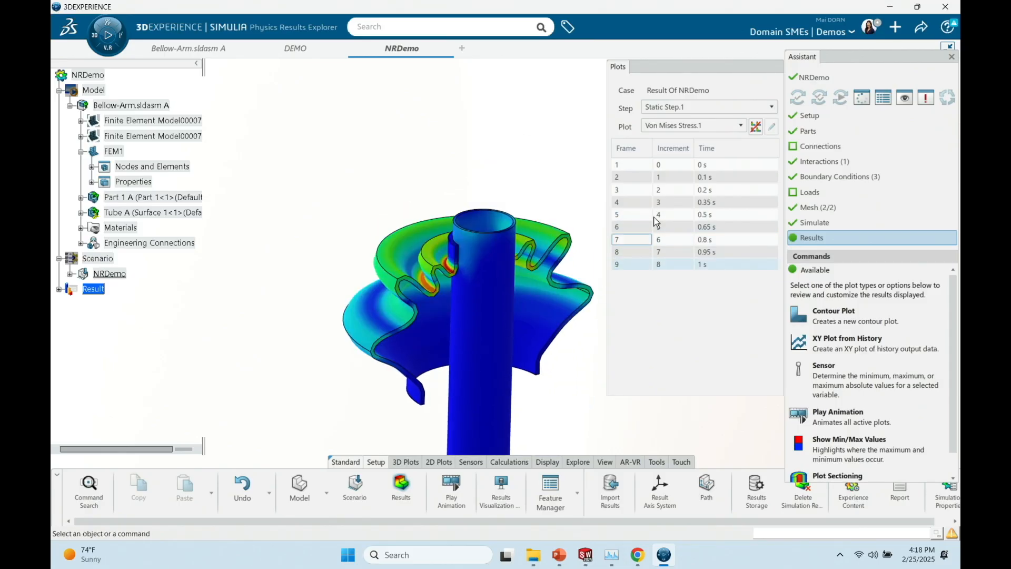
- Switch the results plot from von Mises stress to Displacement.1 to examine the assembly's displacement
{"action": "left_click", "coordinate": [690, 125]}
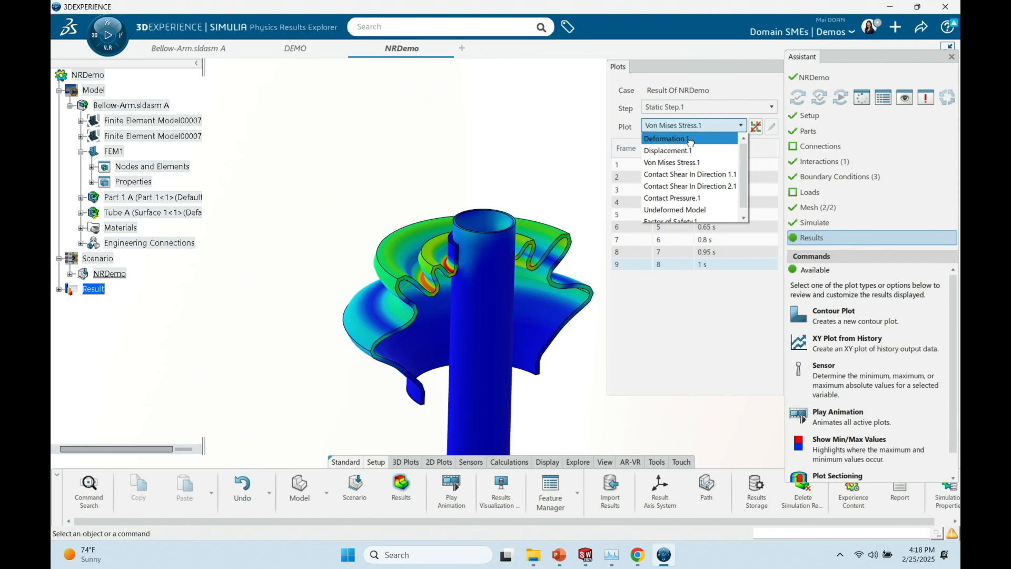
{"action": "left_click", "coordinate": [690, 141]}
{"action": "left_click", "coordinate": [691, 150]}
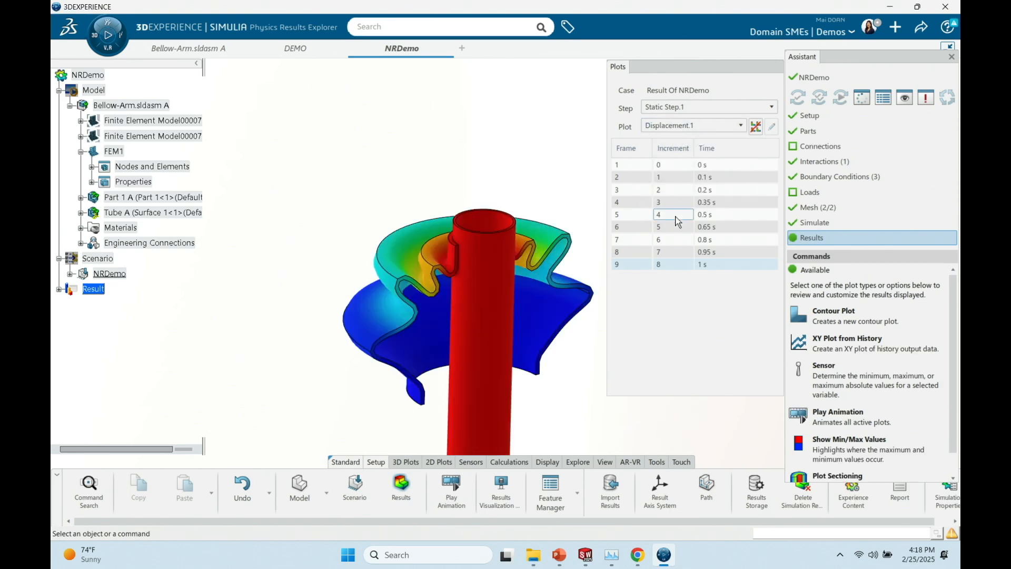
{"action": "left_click", "coordinate": [804, 241]}
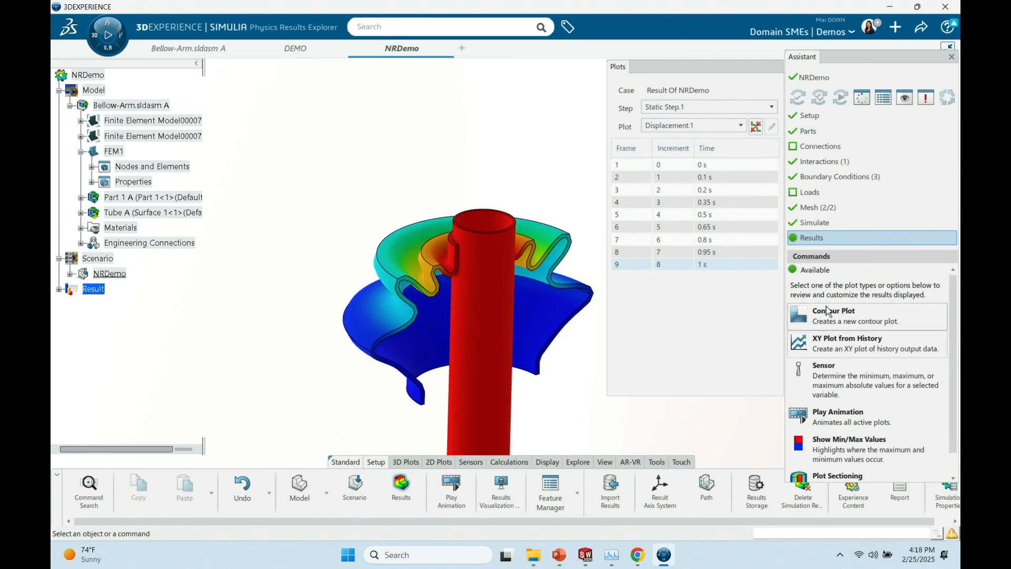
- Switch to PowerPoint and present the slides from the Assistant slide through the Model, Scenario, Results slide, ending the show there
{"action": "scroll", "coordinate": [895, 318], "scroll_direction": "down", "scroll_amount": 1}
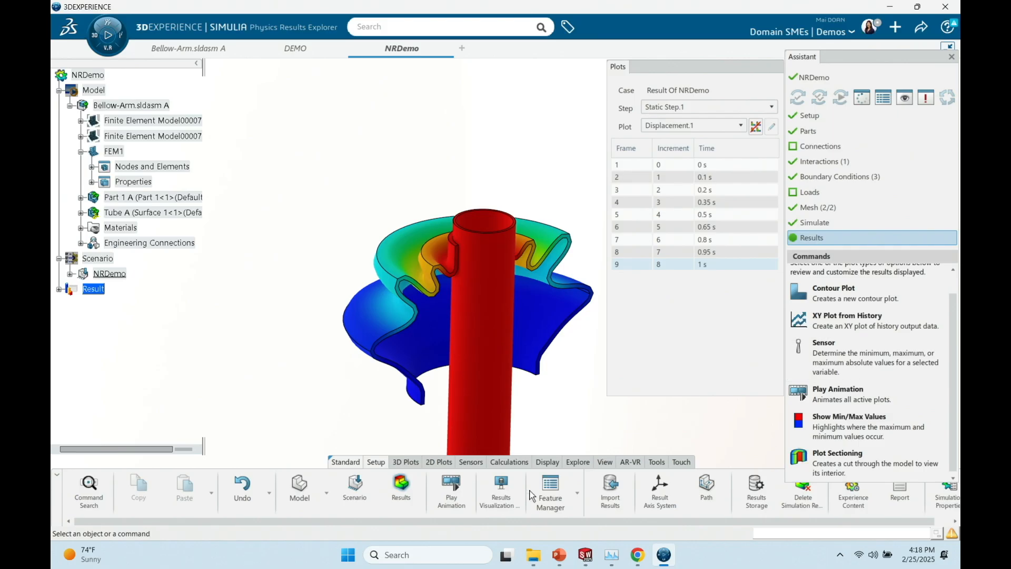
{"action": "left_click", "coordinate": [561, 557]}
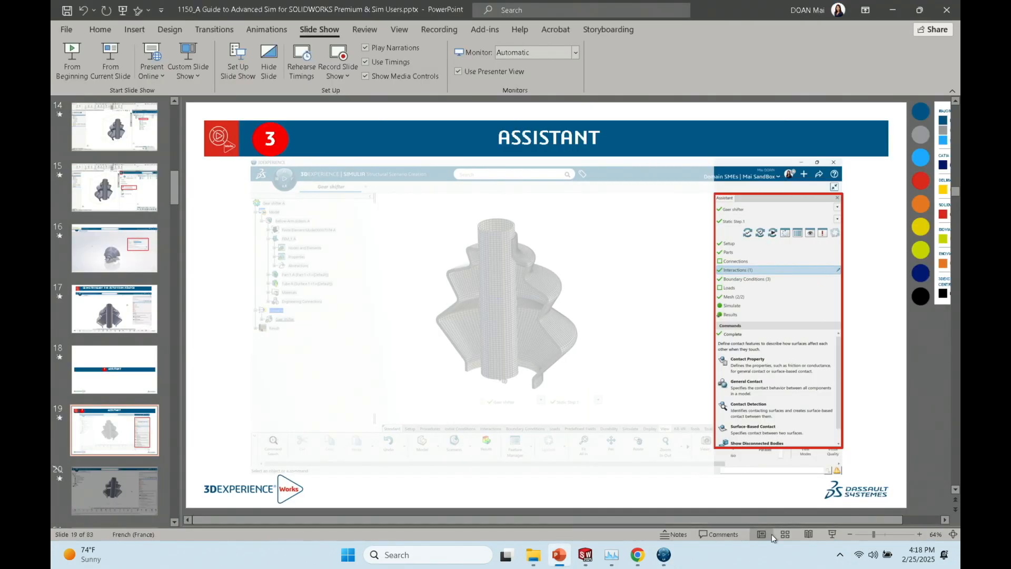
{"action": "left_click", "coordinate": [832, 534]}
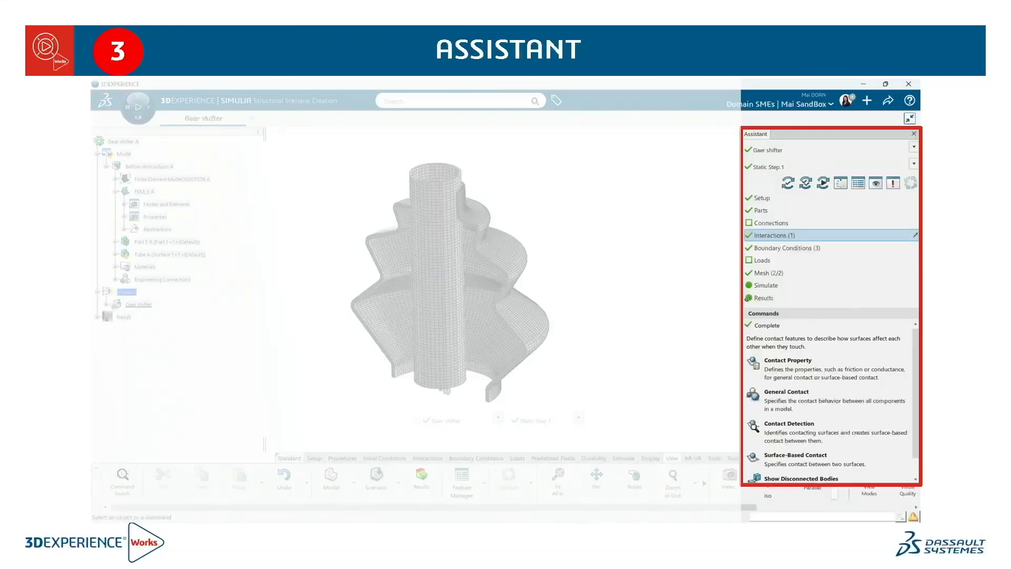
{"action": "key", "text": "Right"}
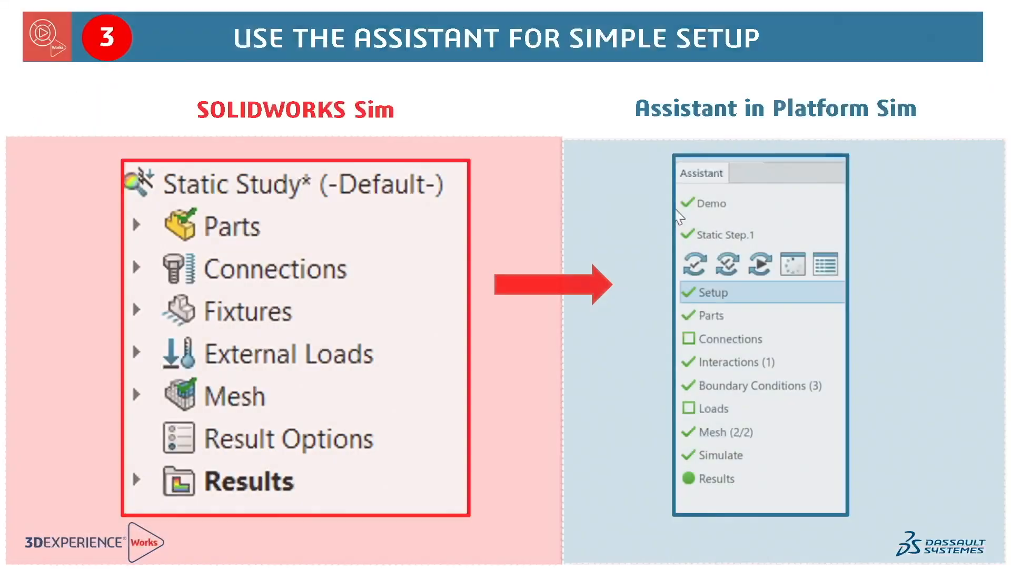
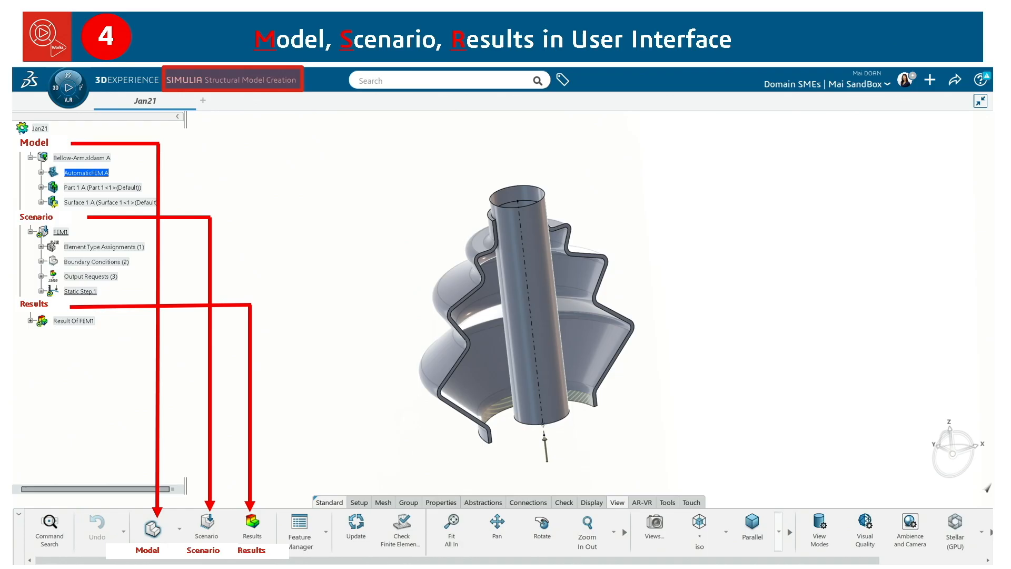
{"action": "key", "text": "Escape"}
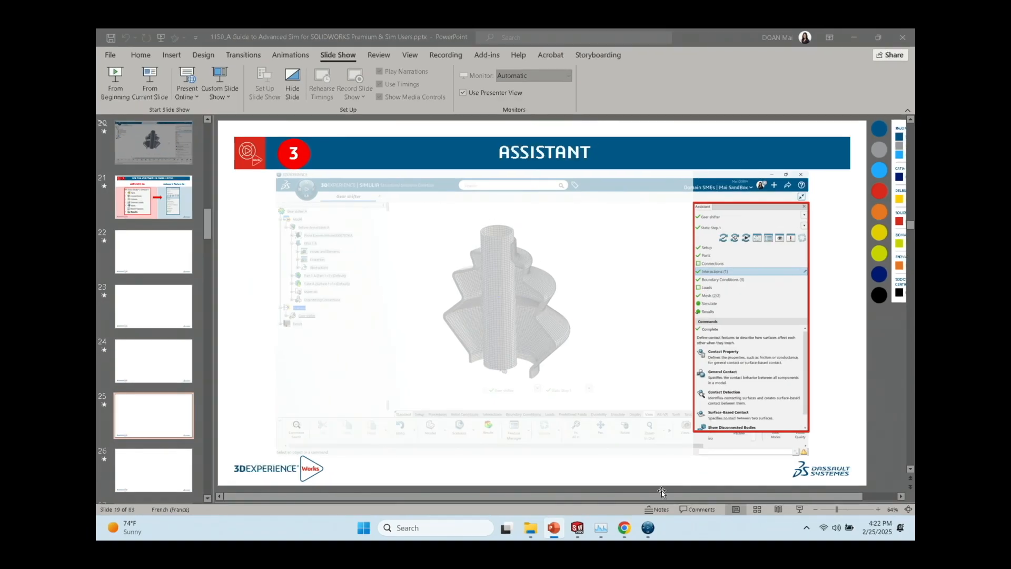
- Return to 3DEXPERIENCE, close the Assistant, and move the Plots window clear of the assembly to see the whole displacement plot
{"action": "left_click", "coordinate": [664, 555]}
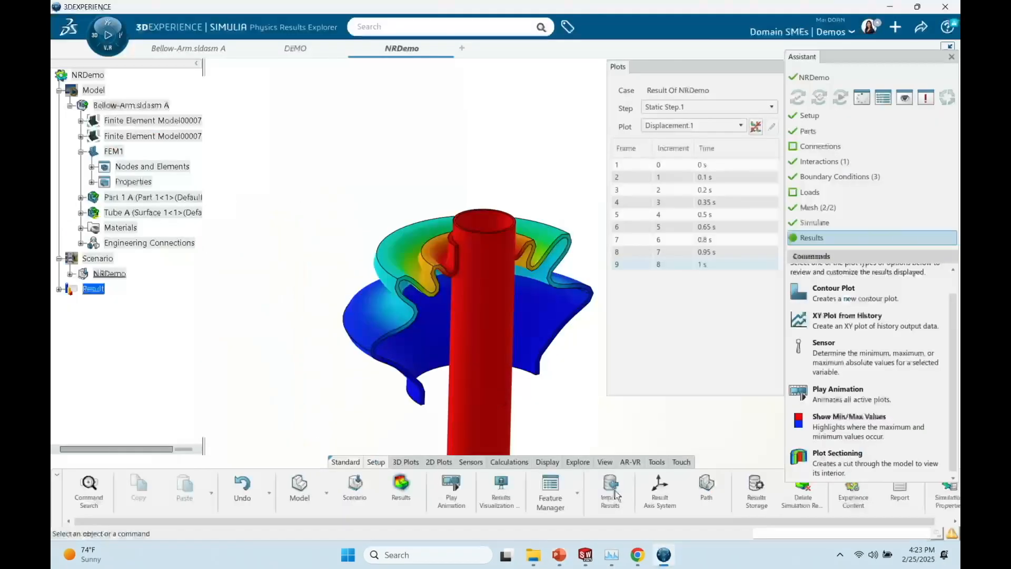
{"action": "left_click", "coordinate": [951, 57]}
{"action": "left_click_drag", "start_coordinate": [719, 74], "coordinate": [865, 86]}
{"action": "scroll", "coordinate": [574, 209], "scroll_direction": "up", "scroll_amount": 3}
{"action": "middle_click_drag", "start_coordinate": [572, 209], "coordinate": [585, 181]}
{"action": "scroll", "coordinate": [609, 176], "scroll_direction": "down", "scroll_amount": 2}
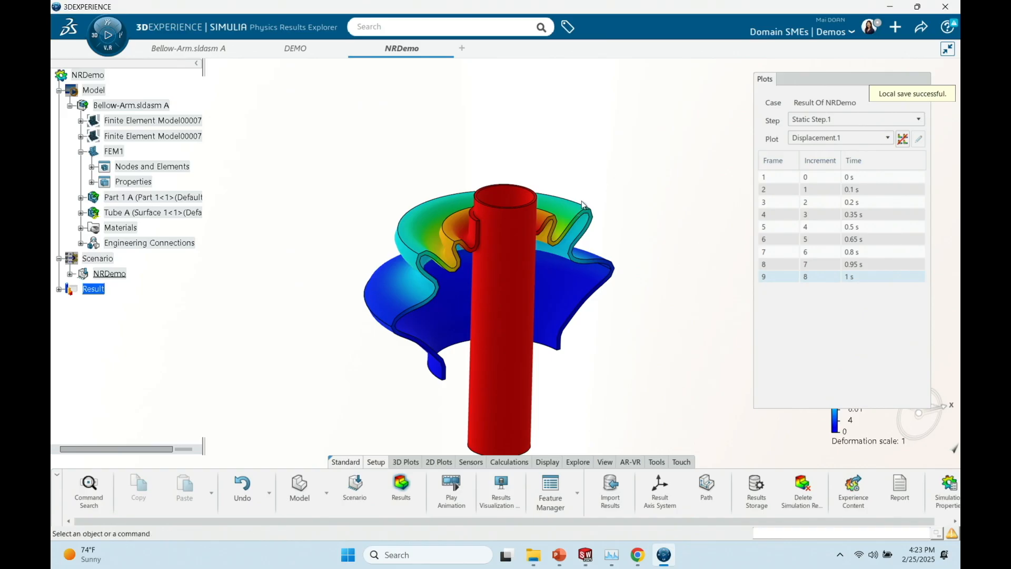
{"action": "middle_click_drag", "start_coordinate": [436, 189], "coordinate": [450, 160]}
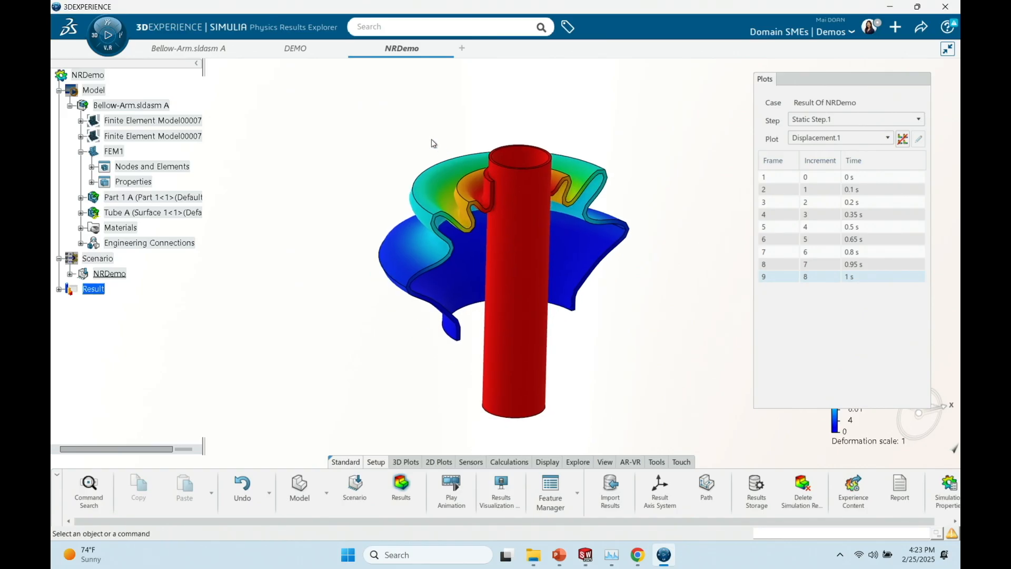
- Switch from the results to the structural model and review its Setup, Abstractions and Properties commands
{"action": "left_click", "coordinate": [311, 496]}
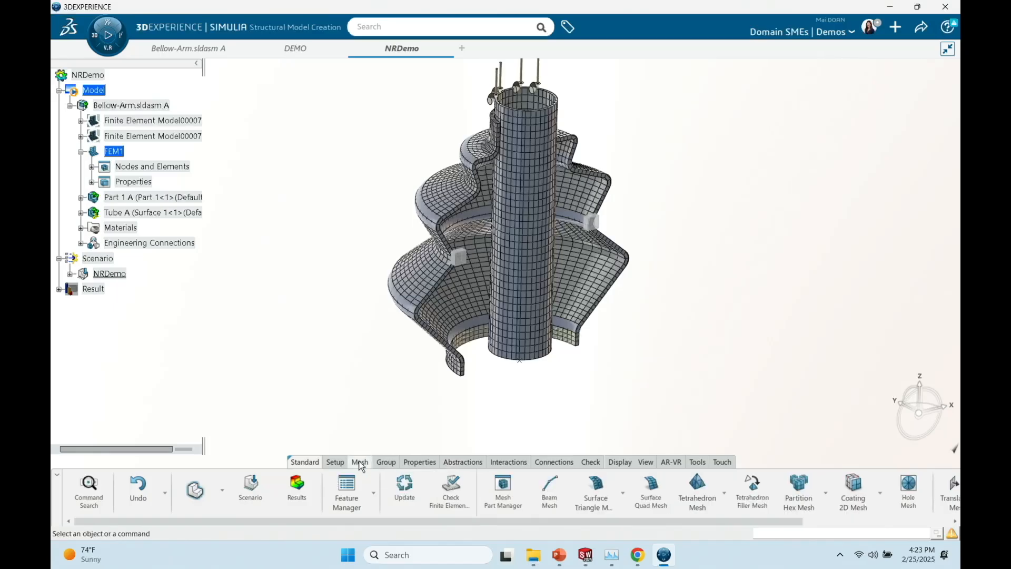
{"action": "left_click", "coordinate": [340, 462]}
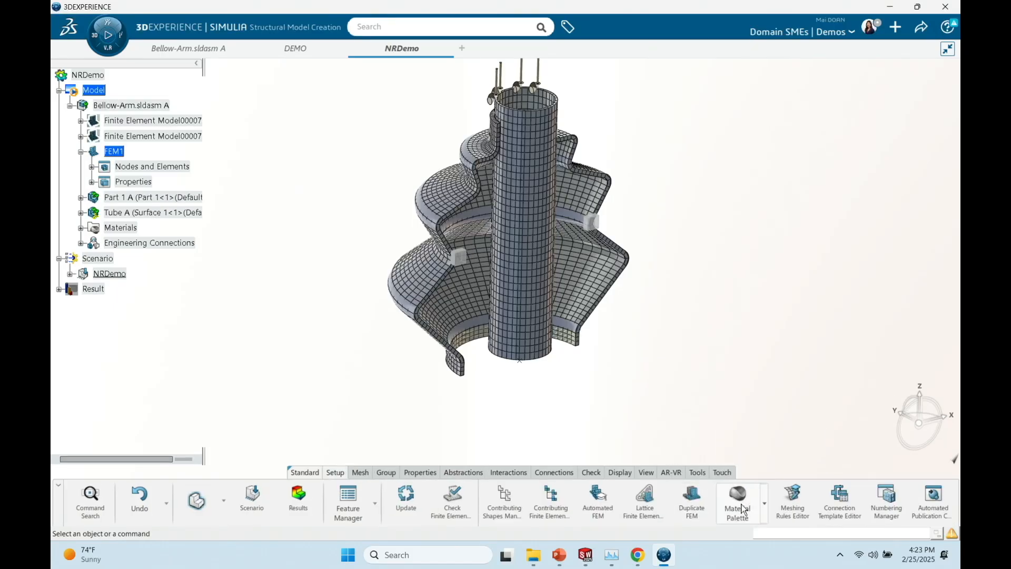
{"action": "left_click", "coordinate": [469, 474]}
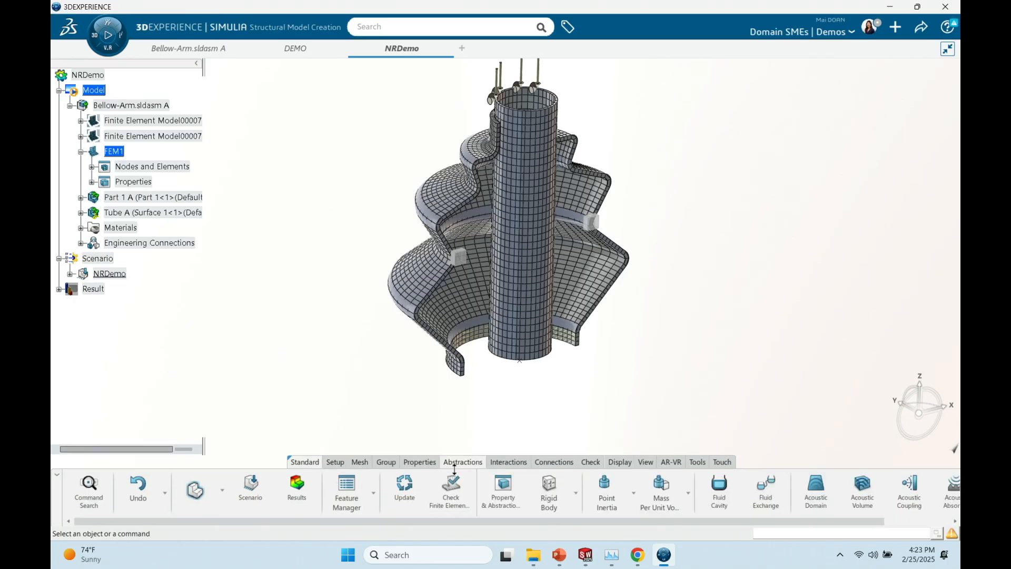
{"action": "left_click", "coordinate": [427, 465]}
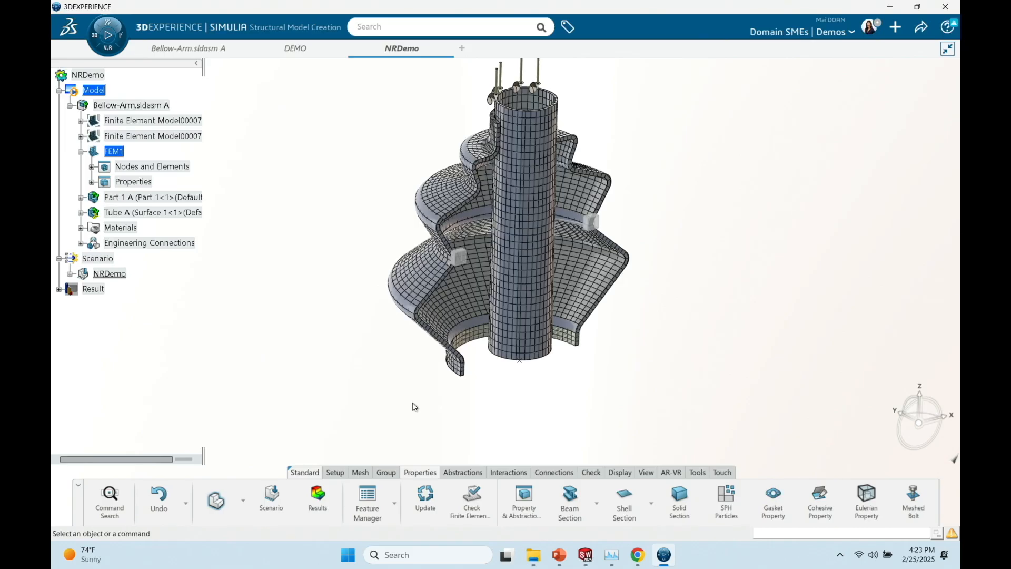
{"action": "middle_click_drag", "start_coordinate": [403, 327], "coordinate": [405, 348]}
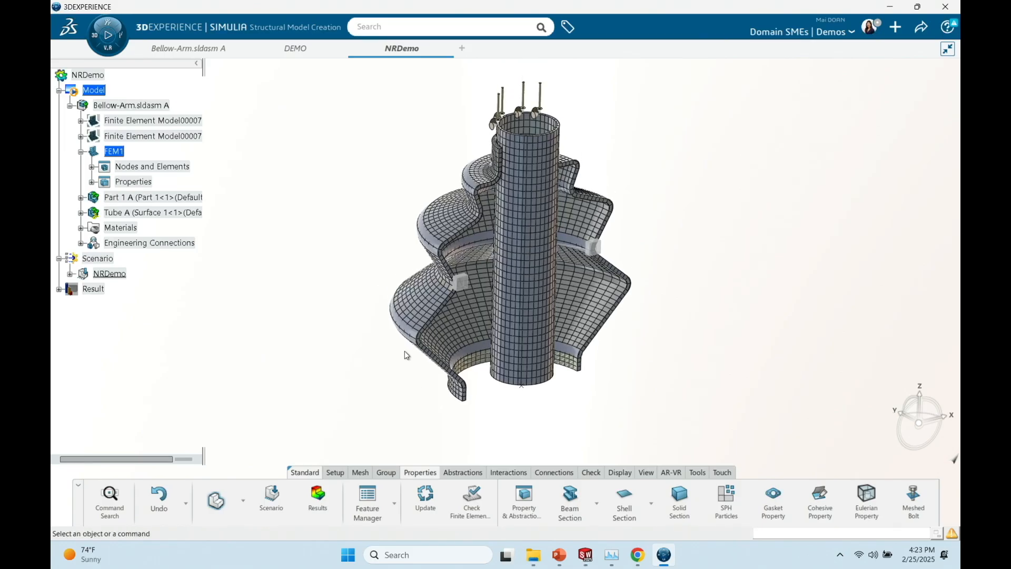
- Switch to the structural scenario and review its Setup and Simulate commands on the meshed assembly
{"action": "left_click", "coordinate": [272, 503]}
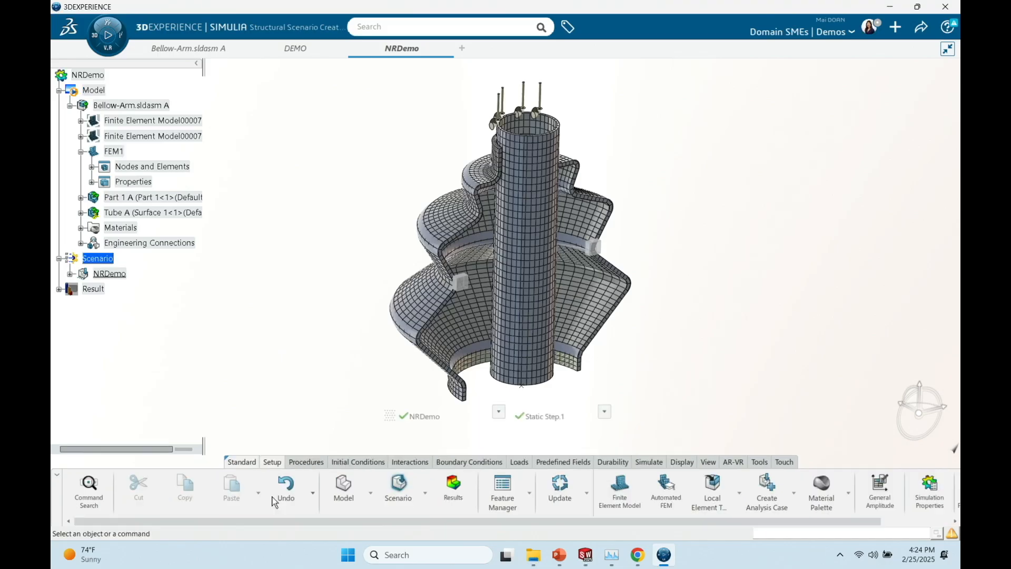
{"action": "middle_click_drag", "start_coordinate": [471, 301], "coordinate": [464, 276]}
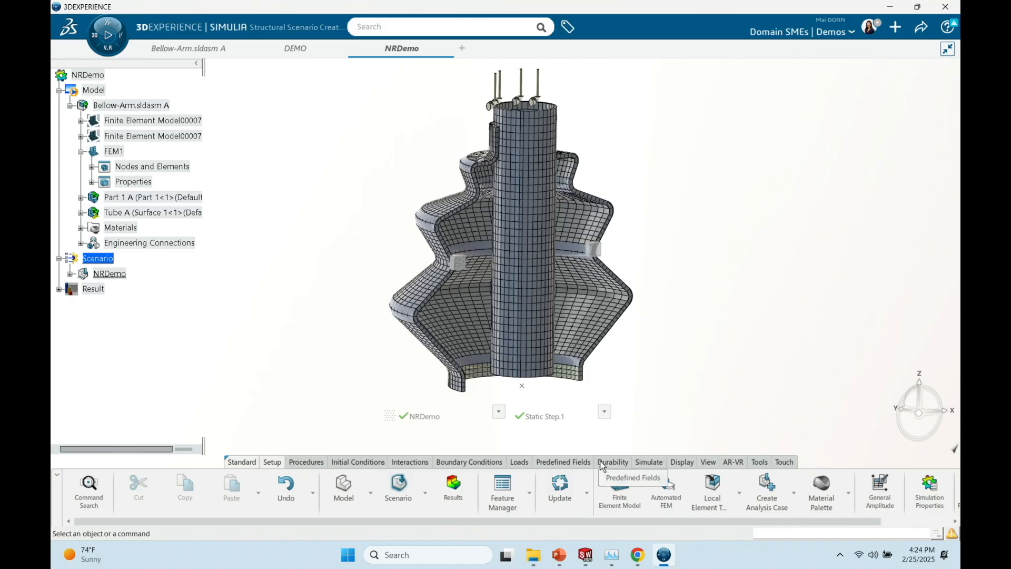
{"action": "left_click", "coordinate": [653, 465]}
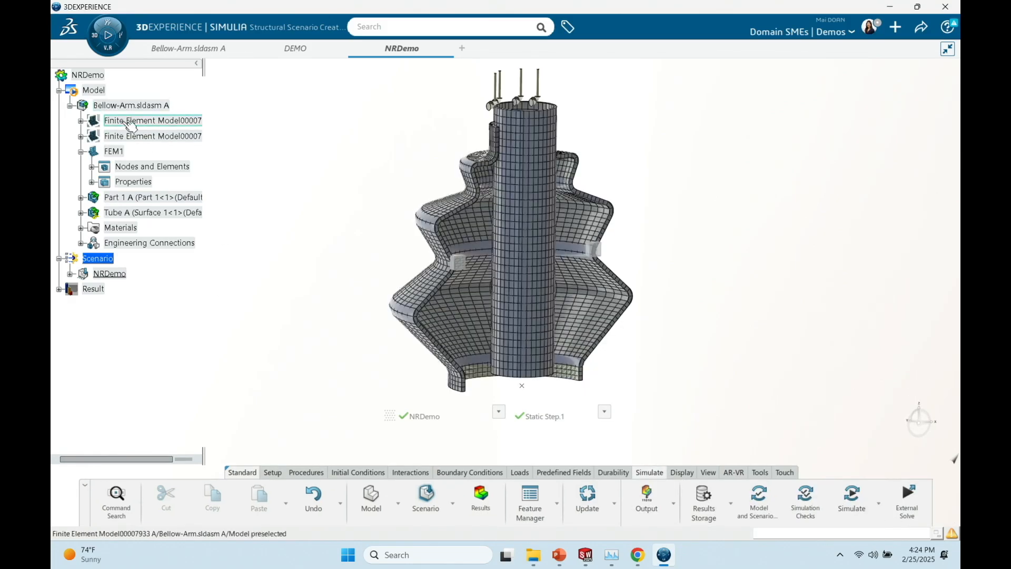
- Activate FEM1 from the model tree to return to structural model creation, and switch to the PowerPoint presentation
{"action": "left_click", "coordinate": [116, 154]}
{"action": "double_click", "coordinate": [116, 154]}
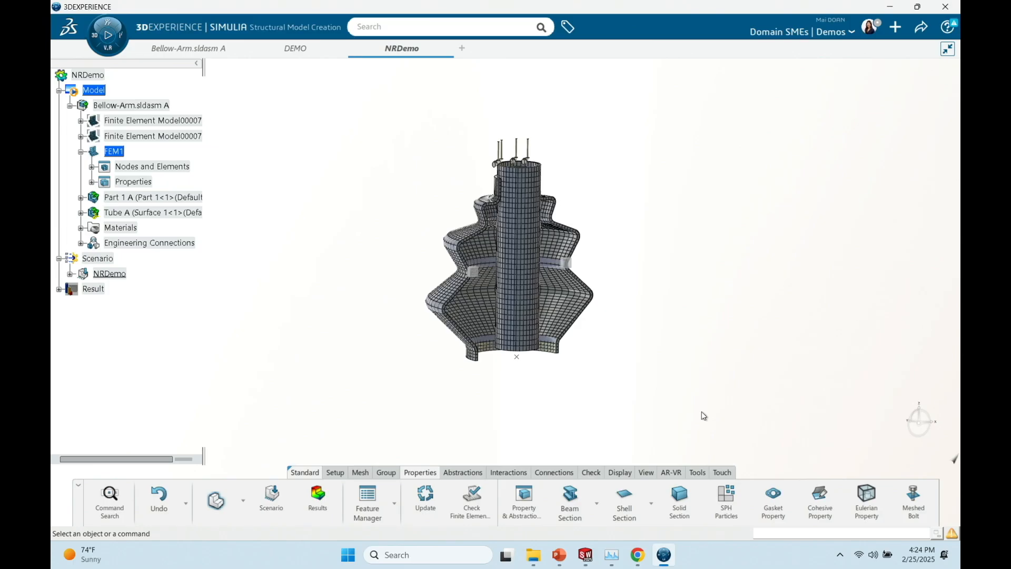
{"action": "left_click", "coordinate": [559, 554]}
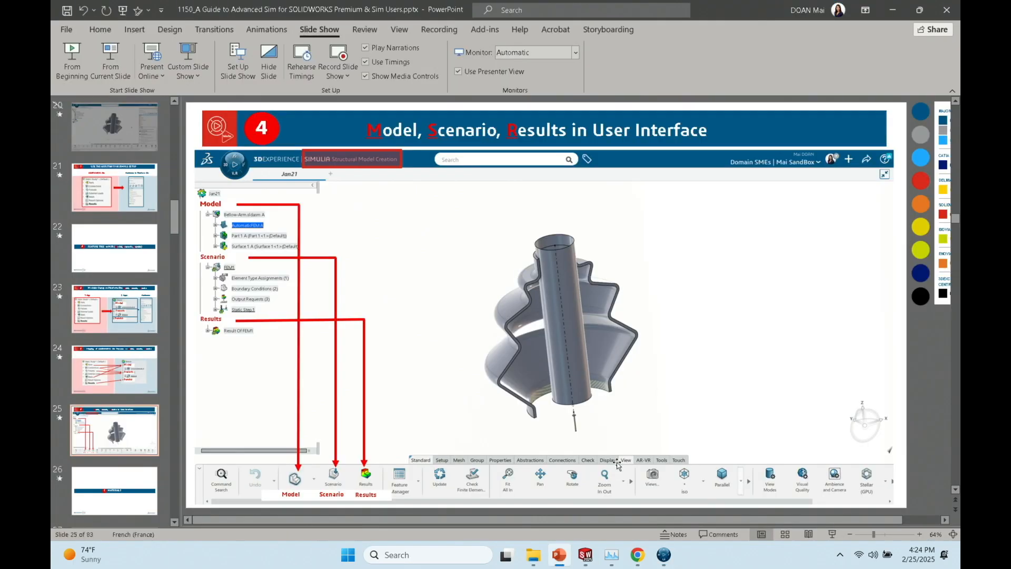